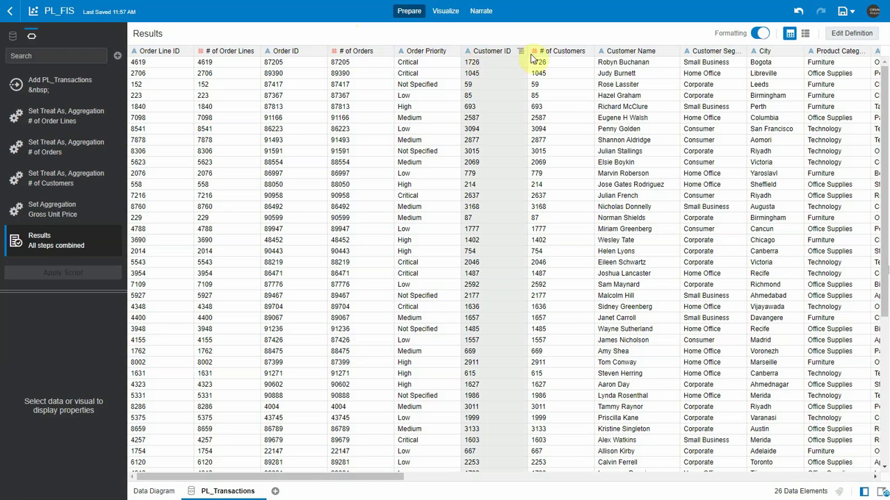
- Scroll the PL_Transactions Results table to the far right to reveal the Item column
drag(381, 477, 850, 478)
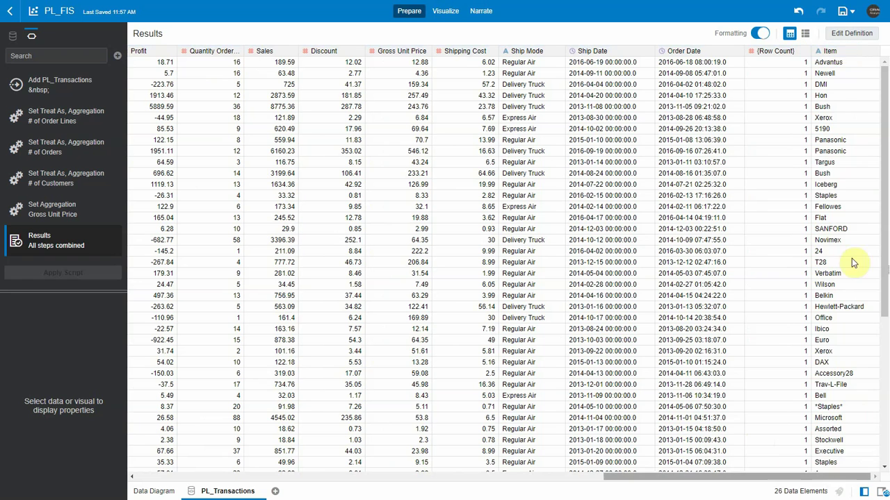
- On the Visualize canvas, inspect the # of Order Lines, # of Items and # of Customers tiles
click(451, 14)
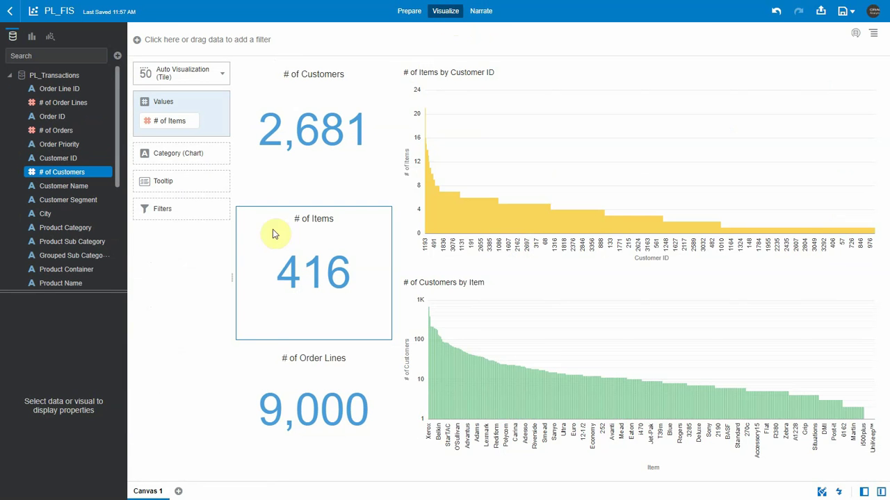
click(309, 381)
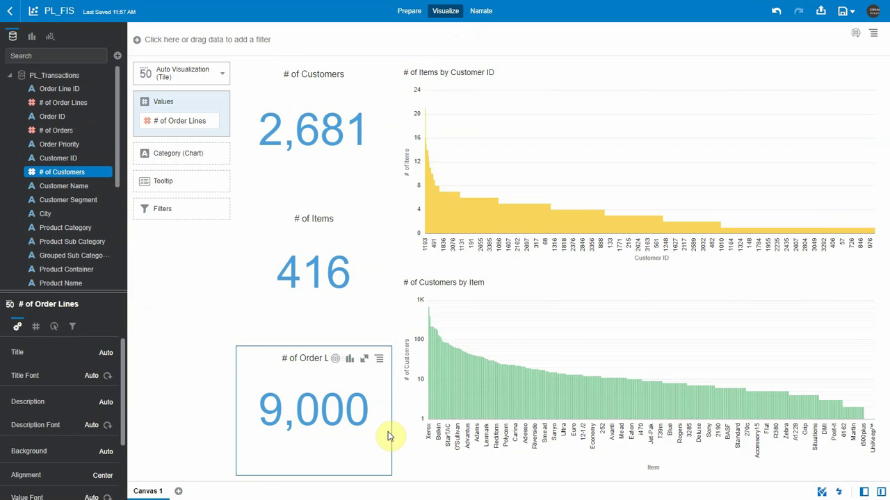
click(366, 316)
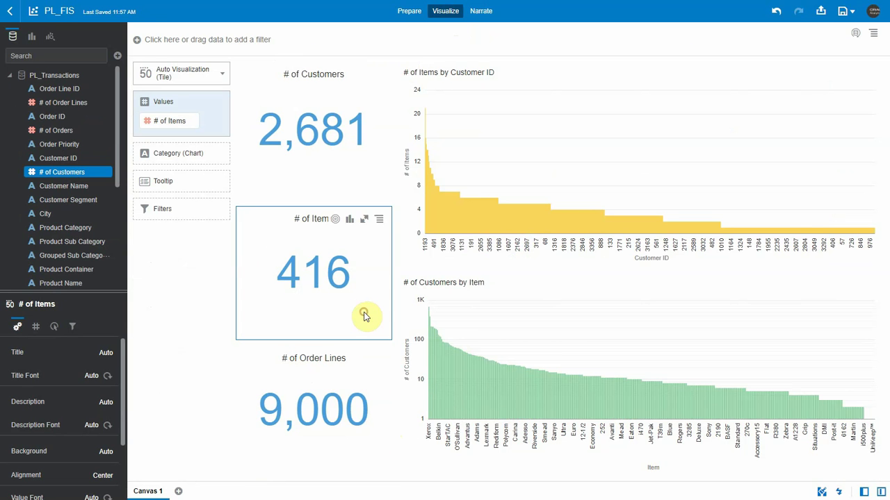
click(380, 165)
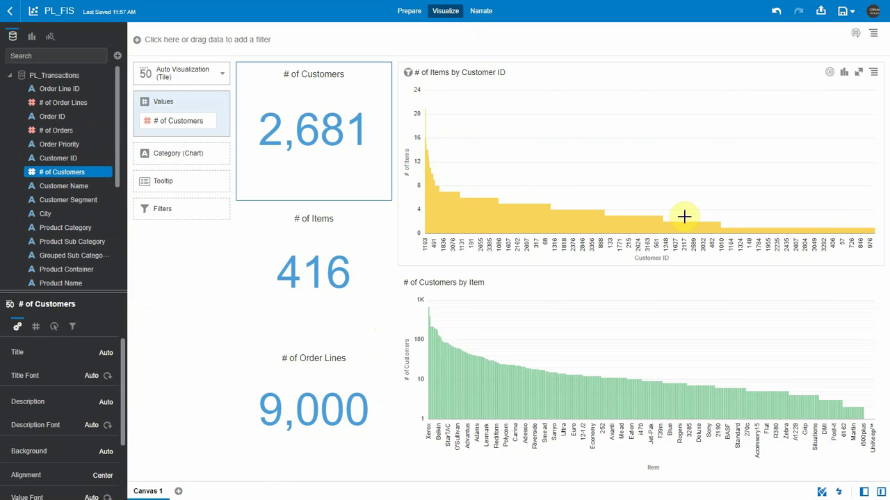
- Inspect the # of Items by Customer ID chart, then return to the home page
click(714, 198)
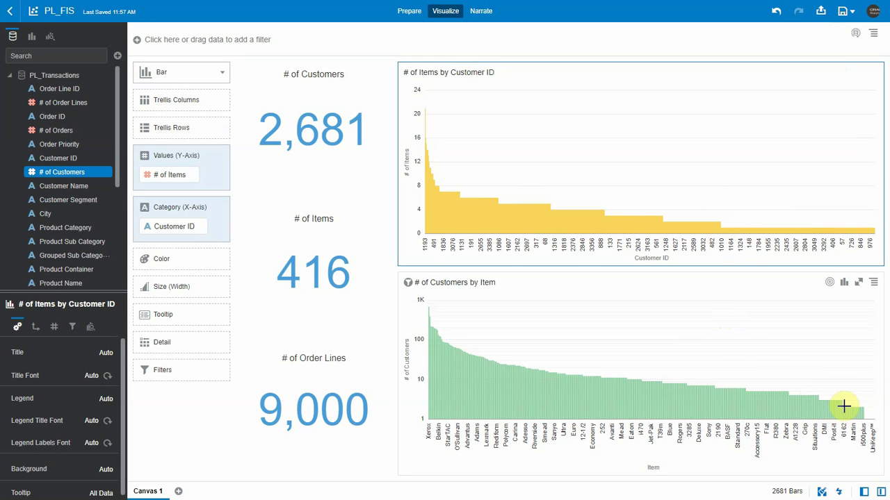
mouse_move(834, 410)
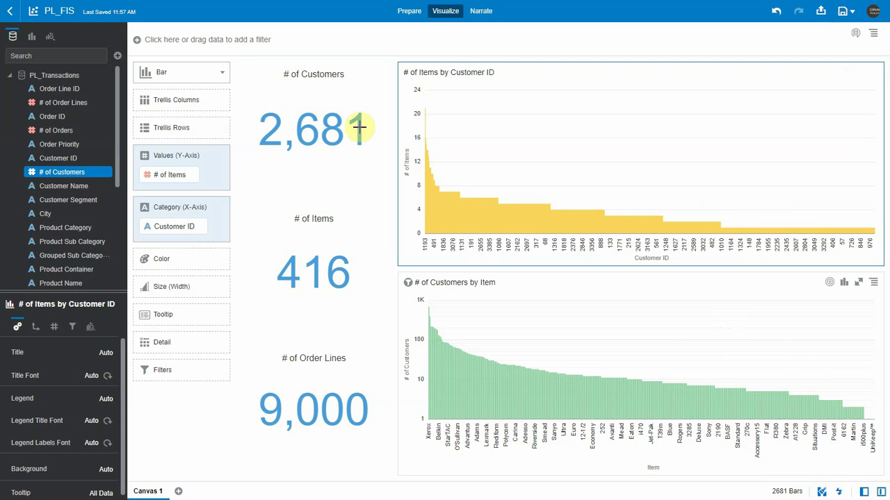
click(9, 14)
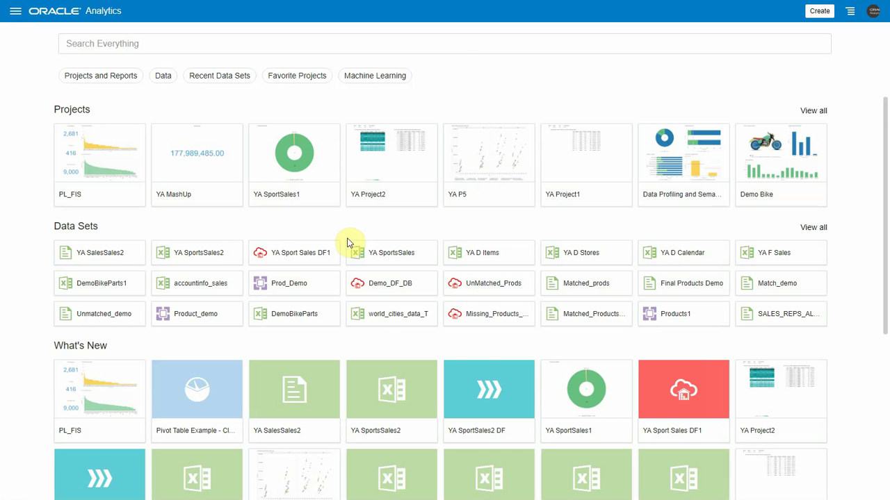
- Create a data flow, search 'tr', and add PL_Transactions as its source data set
click(822, 16)
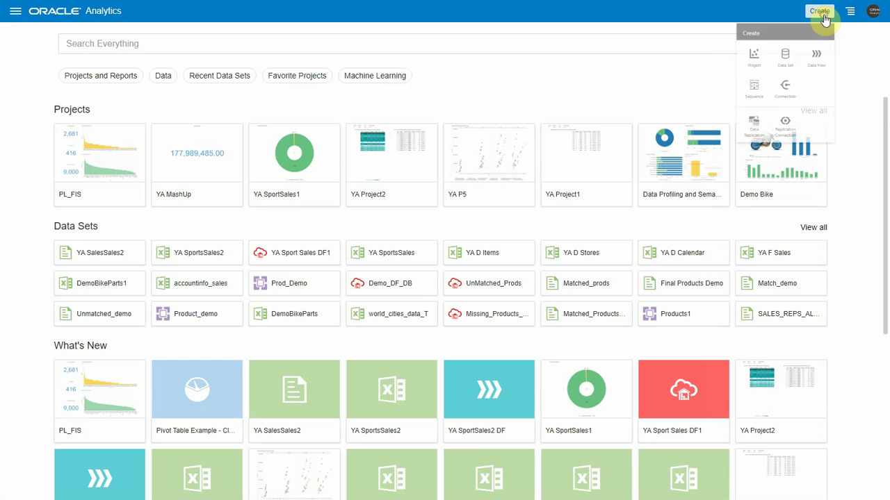
click(807, 68)
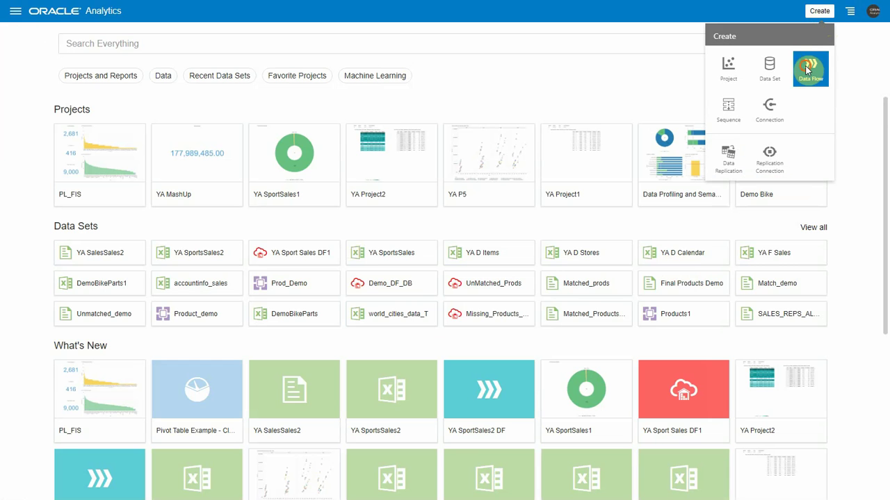
text(tr)
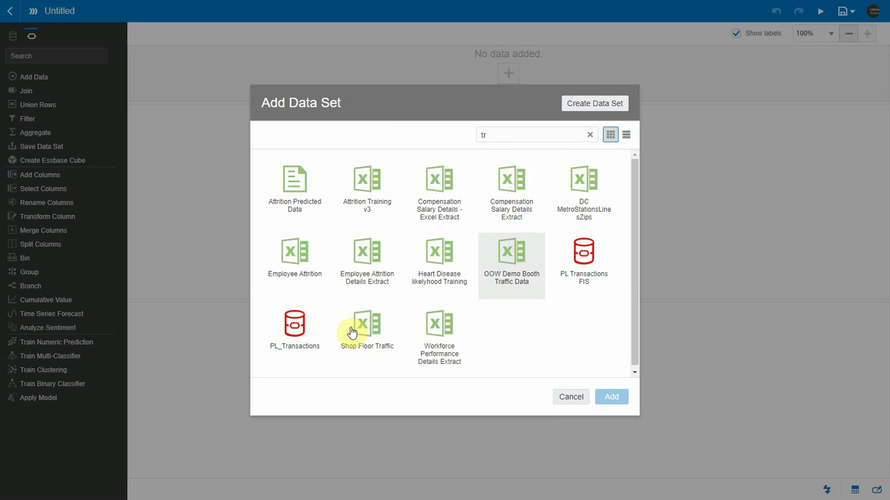
click(286, 335)
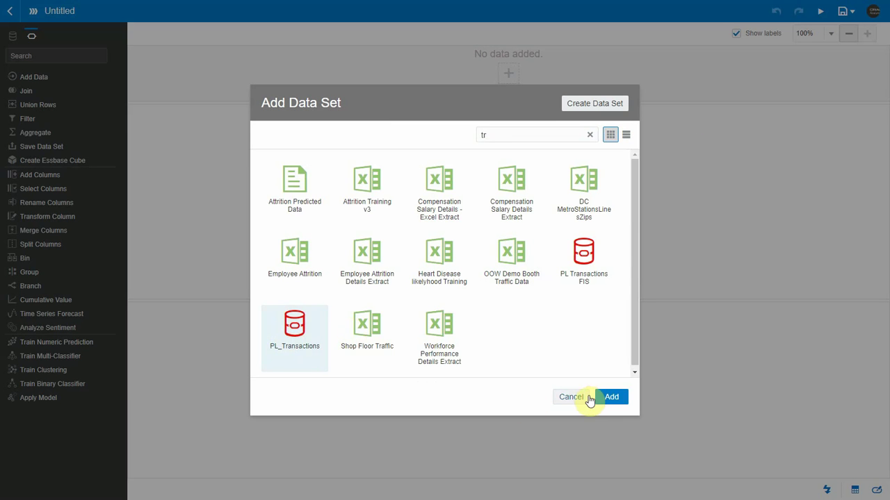
click(609, 399)
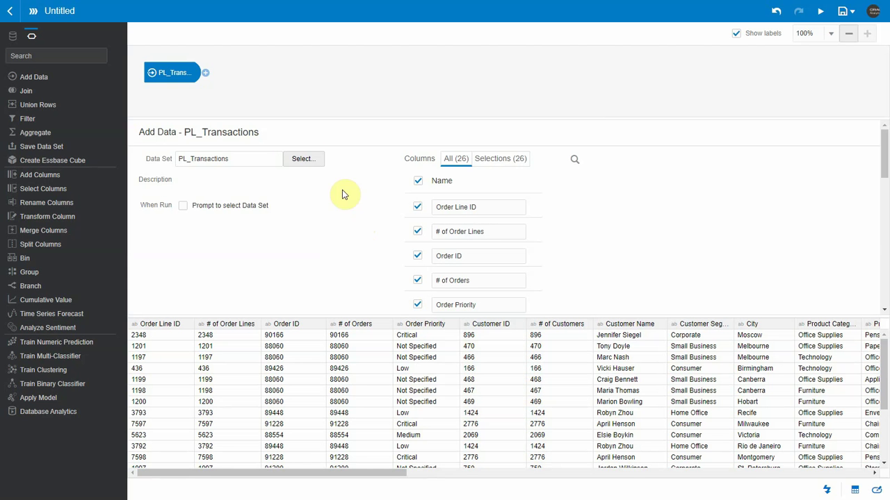
- Follow the PL_Transactions node with a Database Analytics step using Frequent Itemsets
click(206, 73)
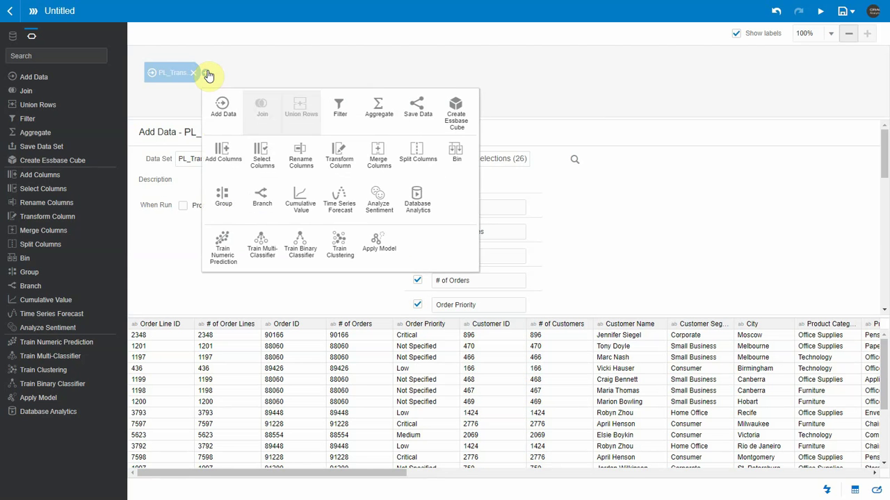
click(426, 216)
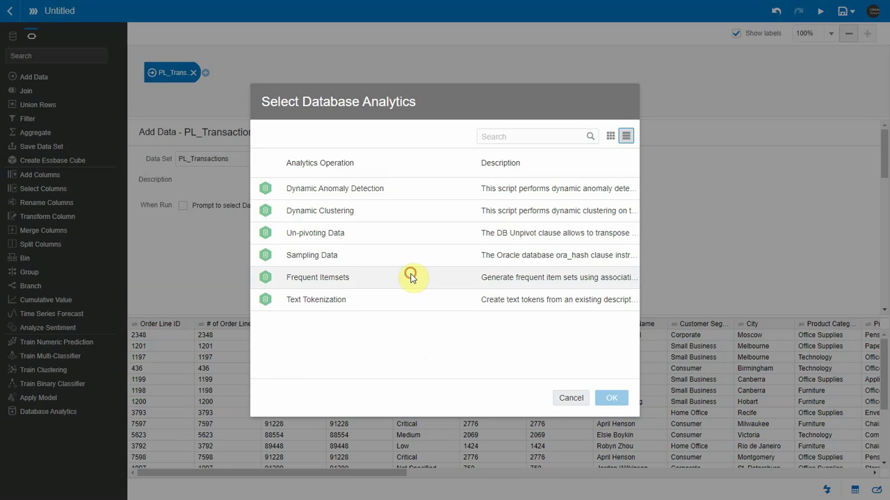
click(410, 278)
click(611, 396)
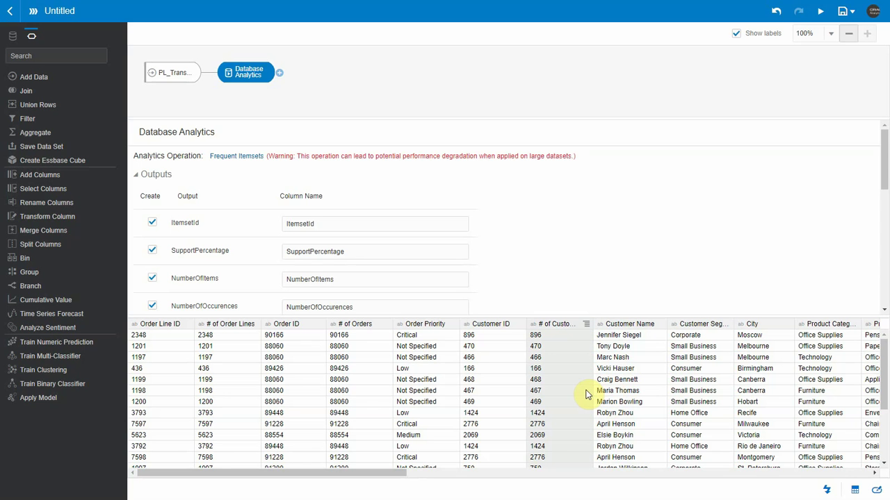
- Set Transaction Id Column to Customer ID and Item Value Column to Item
click(849, 492)
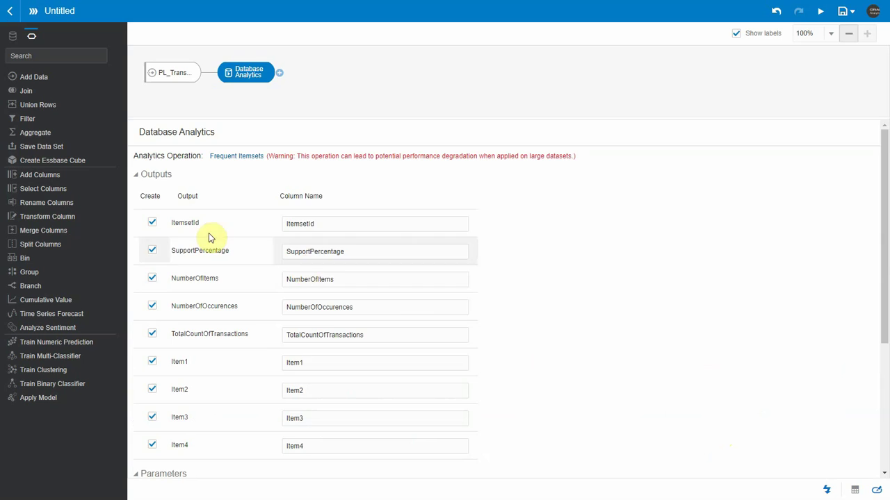
click(136, 178)
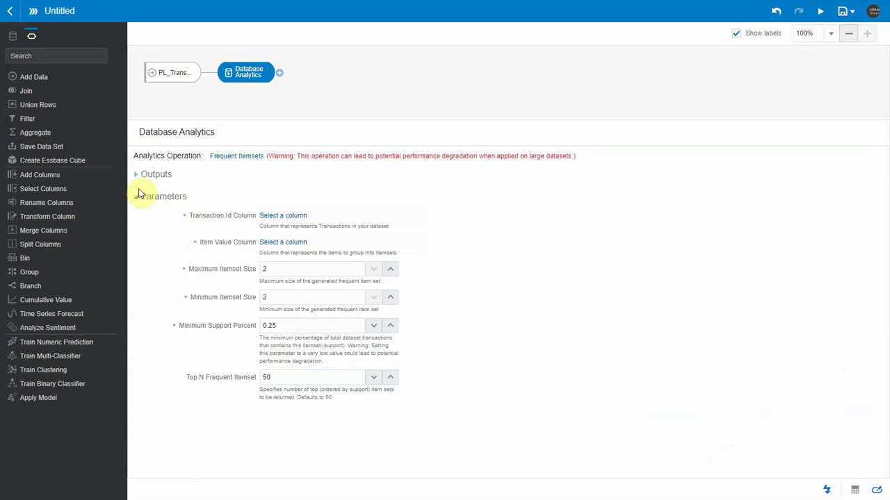
click(306, 217)
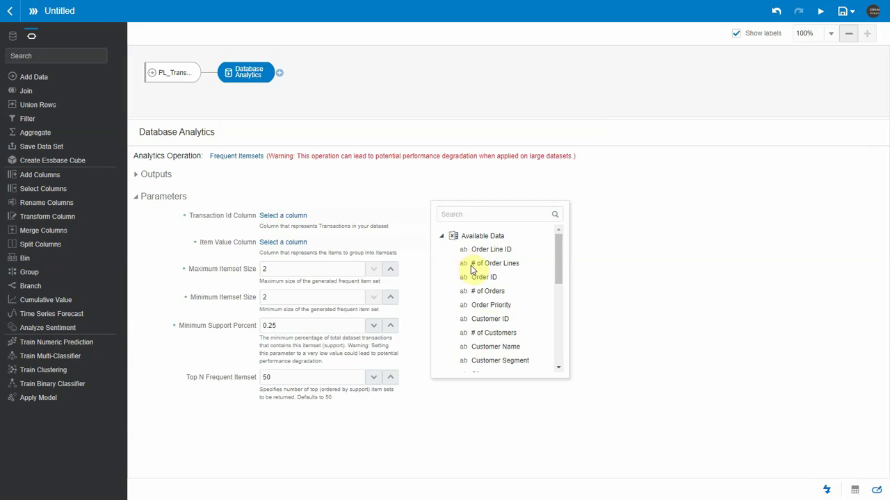
click(490, 320)
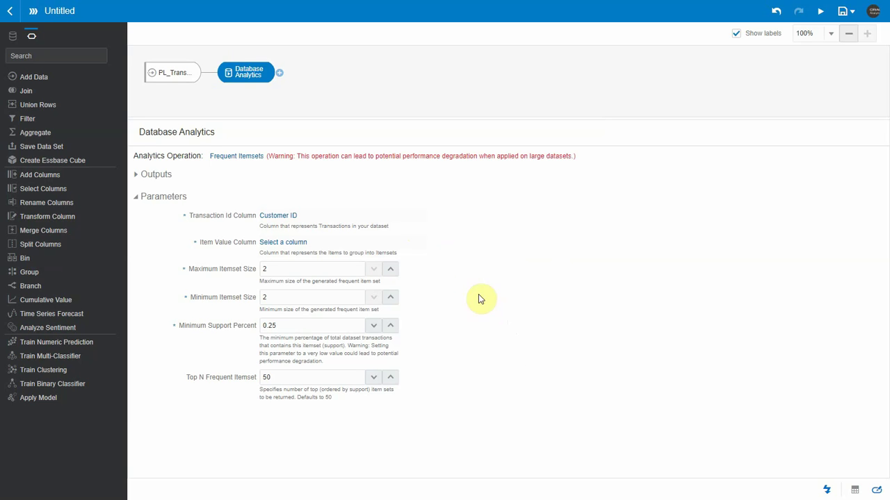
click(304, 243)
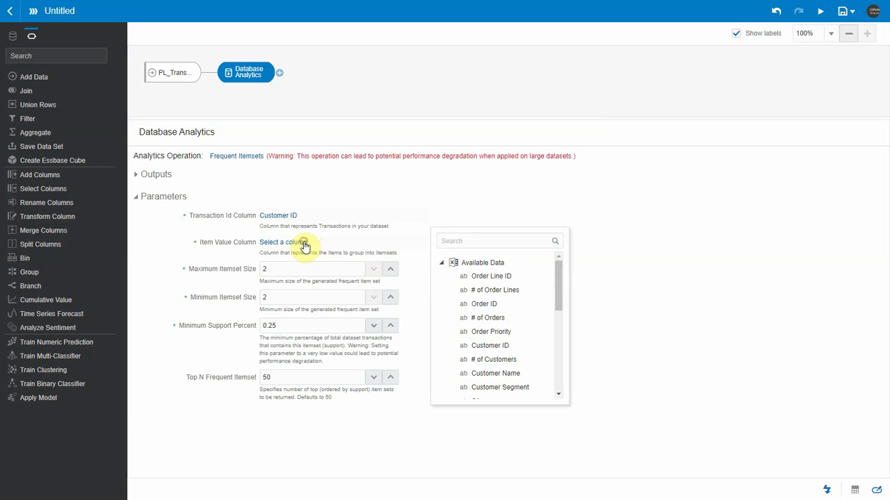
drag(560, 277, 556, 372)
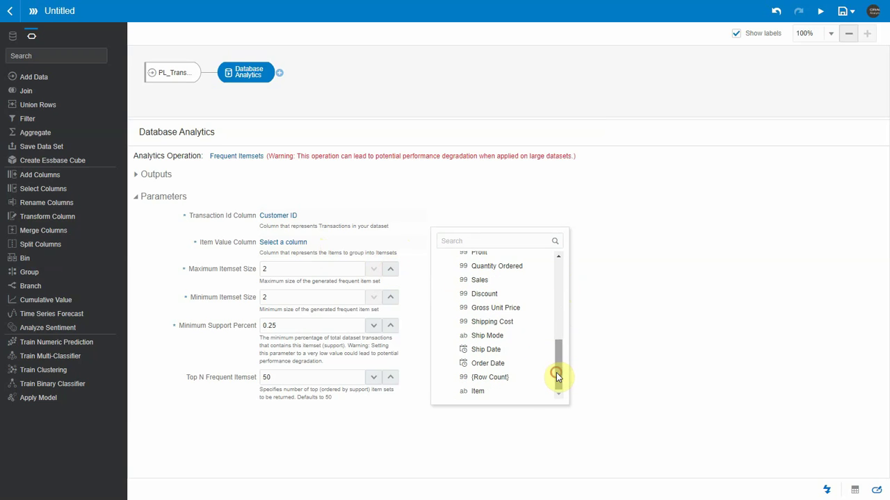
click(486, 394)
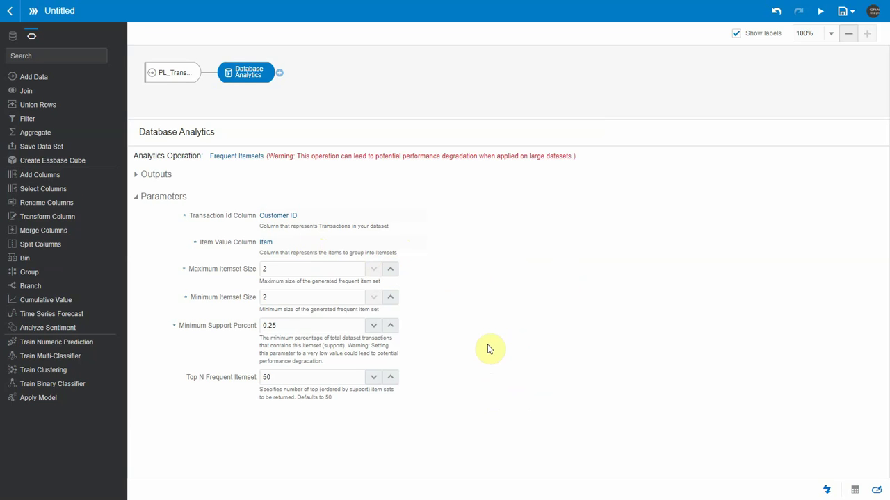
- Set Maximum Itemset Size to 4 and review the nine output columns, Item1 through Item4
click(391, 270)
click(391, 270)
click(140, 199)
click(139, 177)
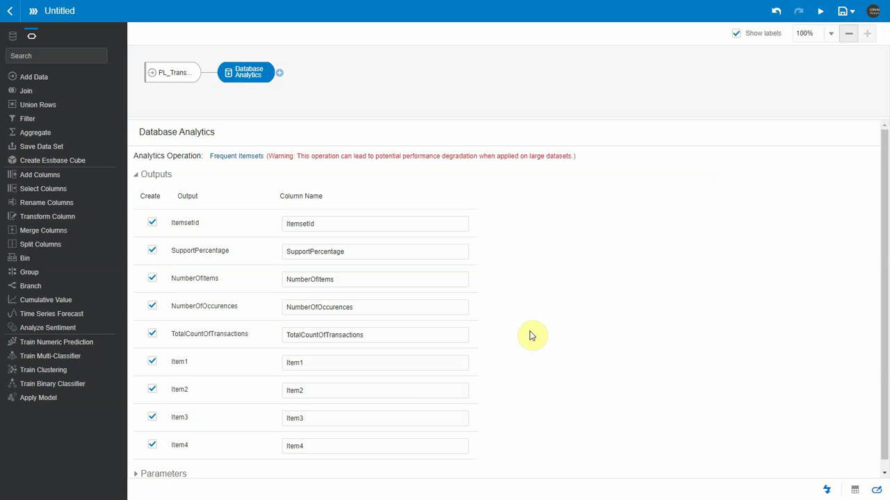
click(278, 77)
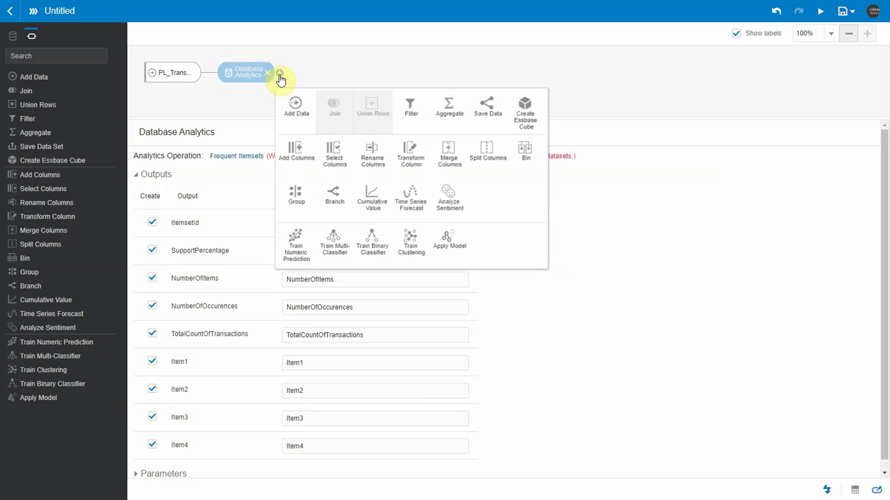
- Add a Save Data step naming the data set Example FIS 1 and the table Example_FIS_1
click(489, 115)
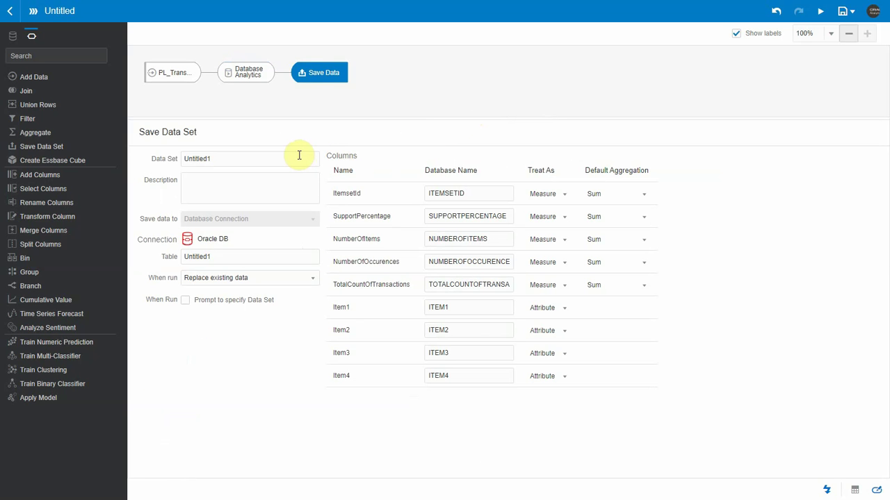
click(287, 156)
drag(220, 153, 161, 146)
text(Example FIS 1)
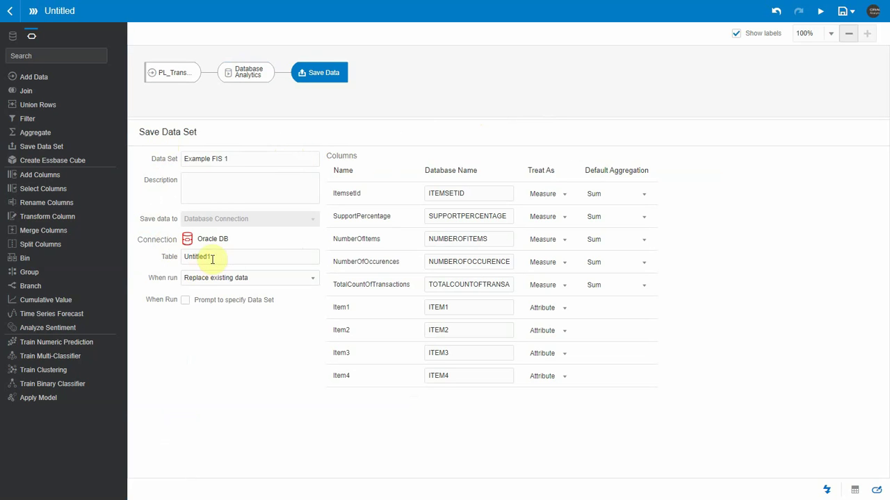
drag(172, 153, 197, 237)
double_click(209, 257)
text(Example_FIS_1)
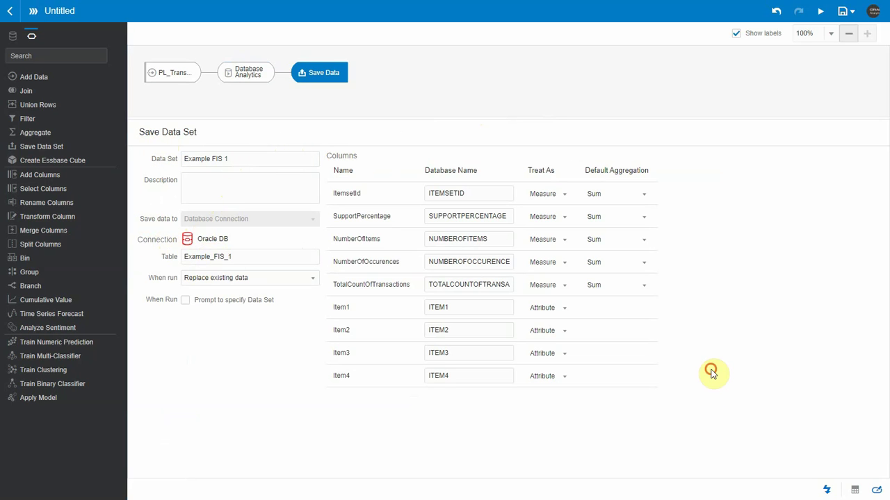
- Average SupportPercentage, treat NumberOfItems and ItemsetId as attributes, and run the flow
click(610, 221)
click(611, 242)
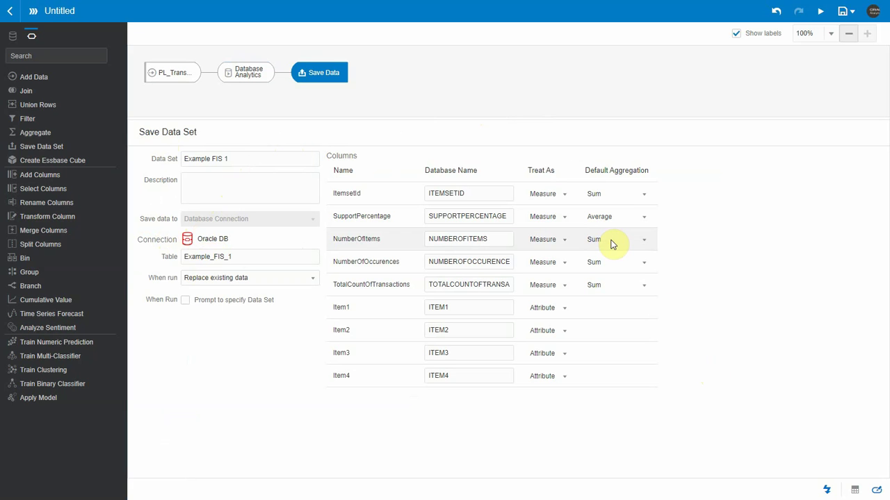
click(561, 241)
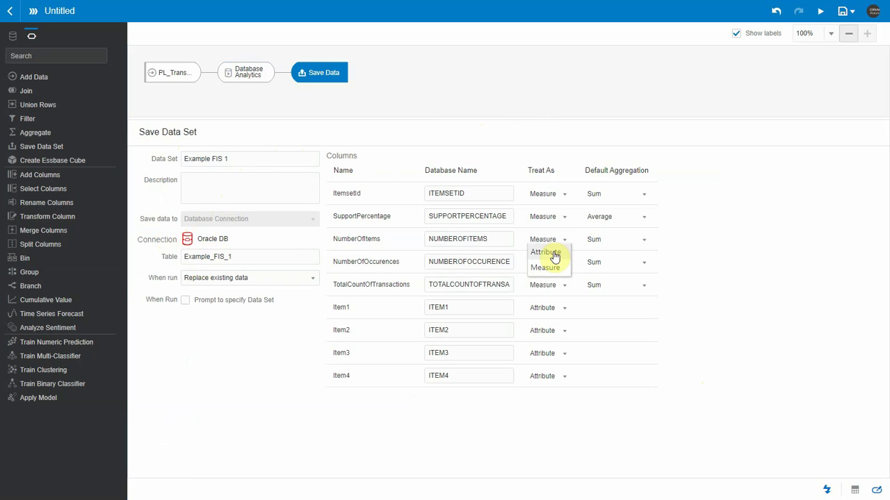
click(545, 252)
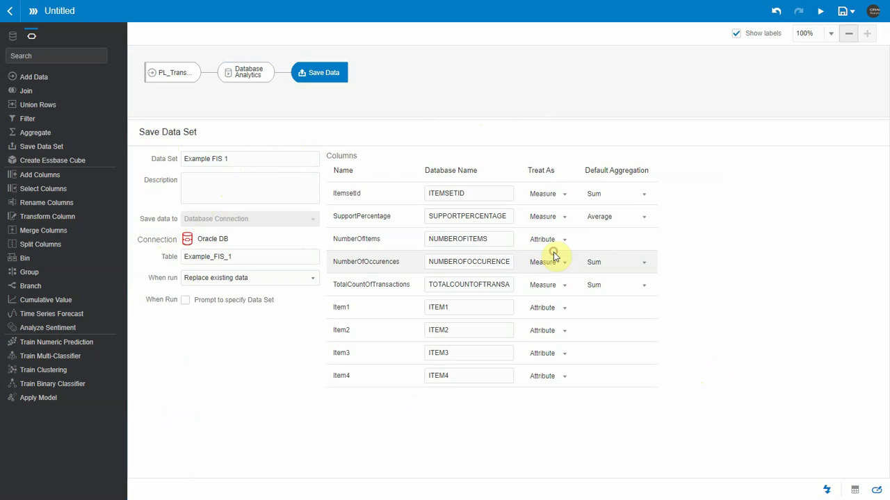
click(561, 200)
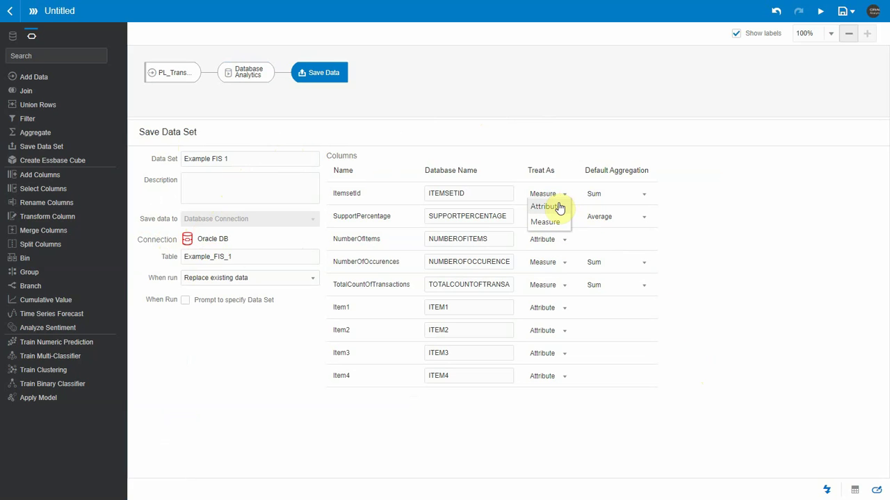
click(545, 207)
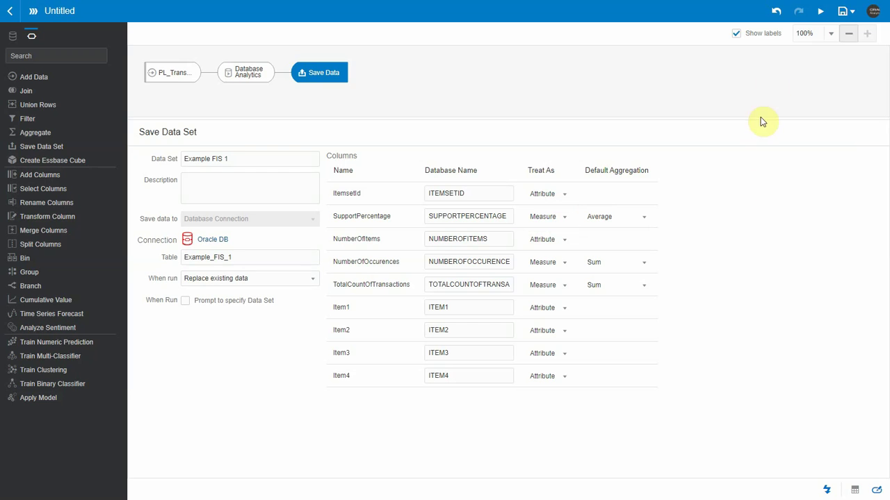
click(820, 12)
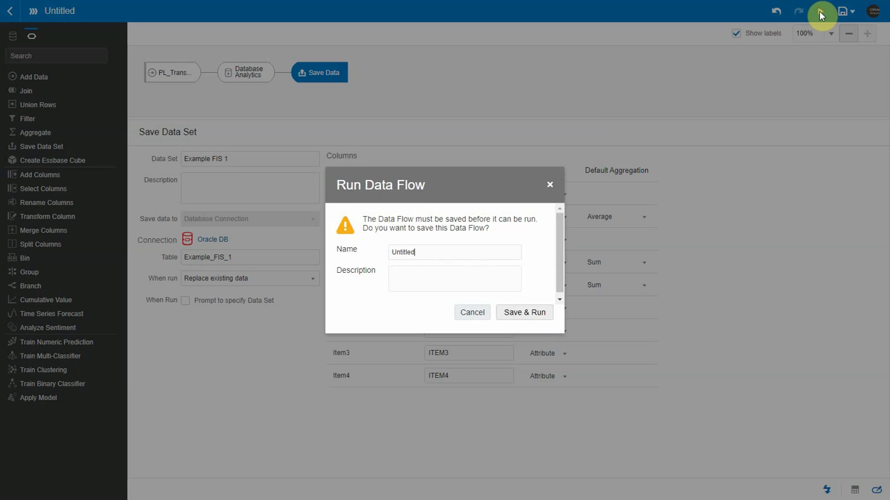
- Name the data flow Example_FIS_1, then save and run it
text(Example_FIS_1)
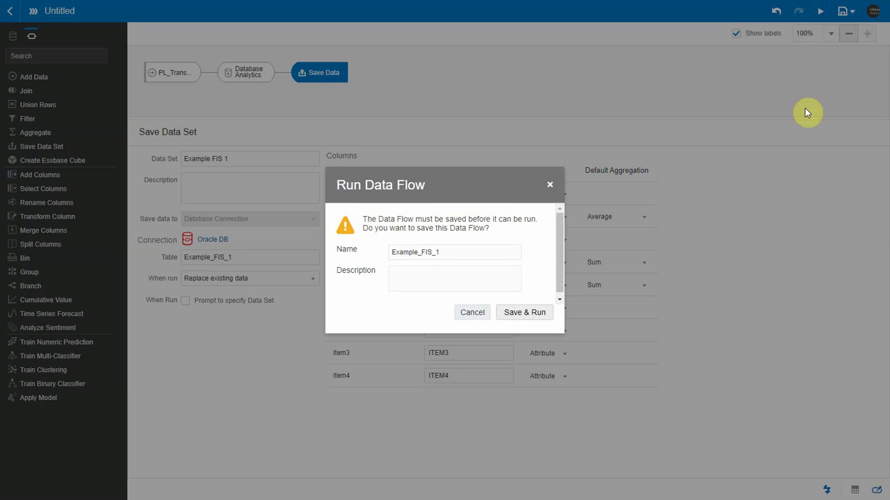
click(523, 311)
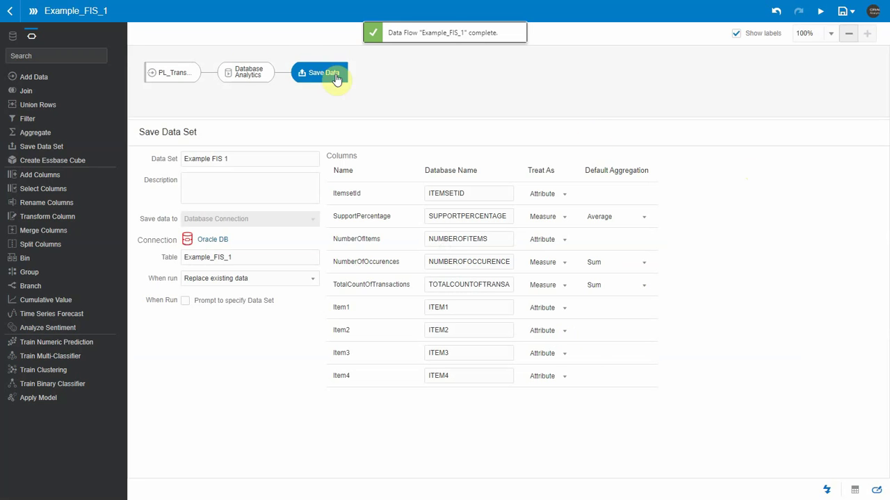
- Open the Example FIS 1 data set in a new workbook
click(7, 12)
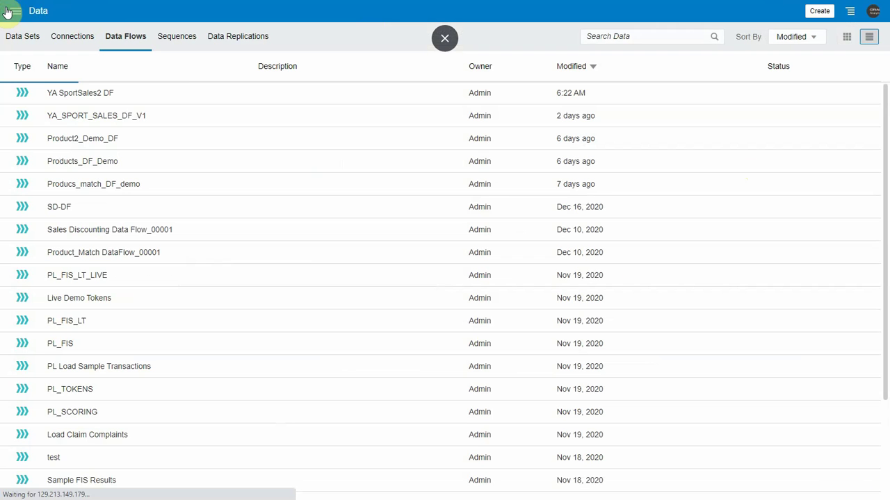
click(24, 37)
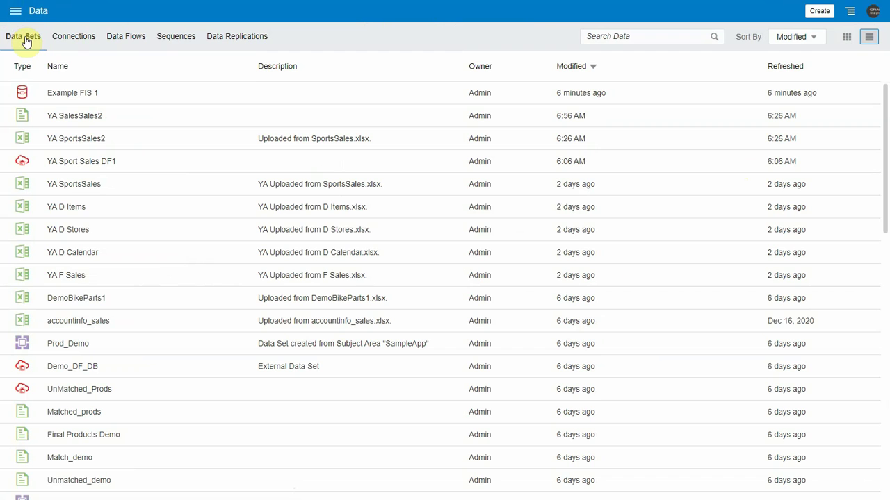
double_click(53, 93)
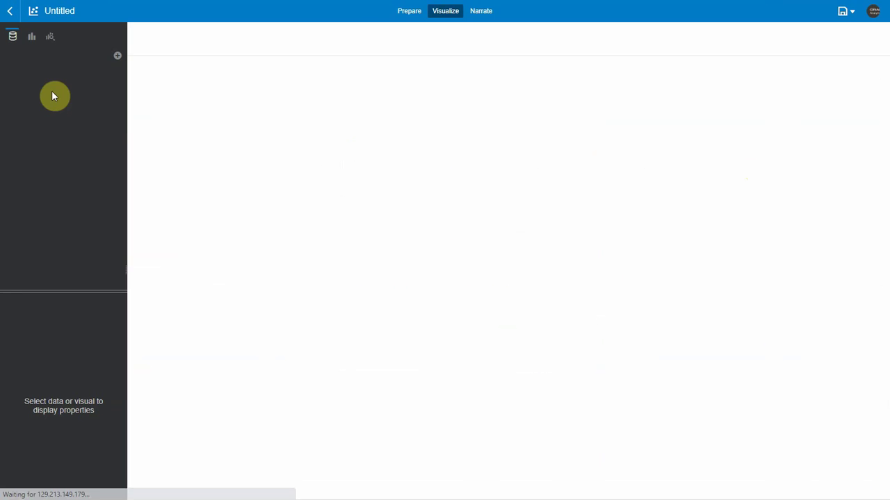
- Select ItemsetId, NumberOfItems, NumberOfOccurences and Item1–Item4, then choose Pick Visualization
click(54, 93)
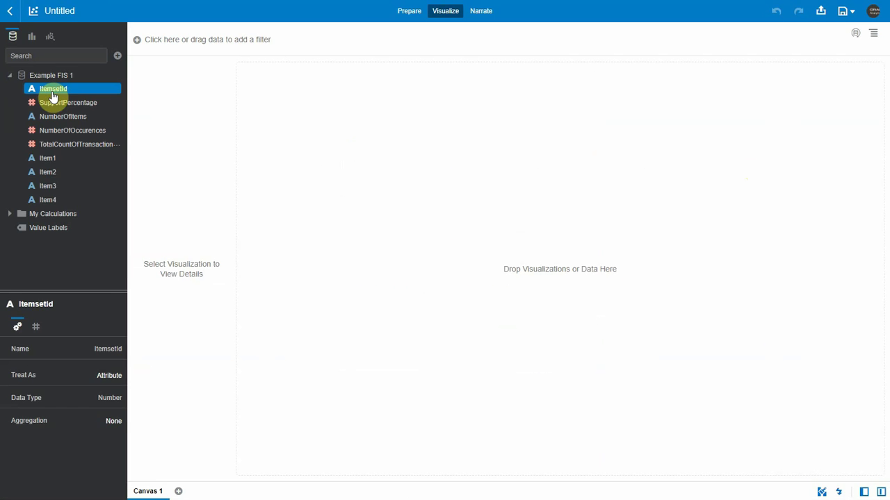
ctrl+click(82, 120)
ctrl+click(89, 132)
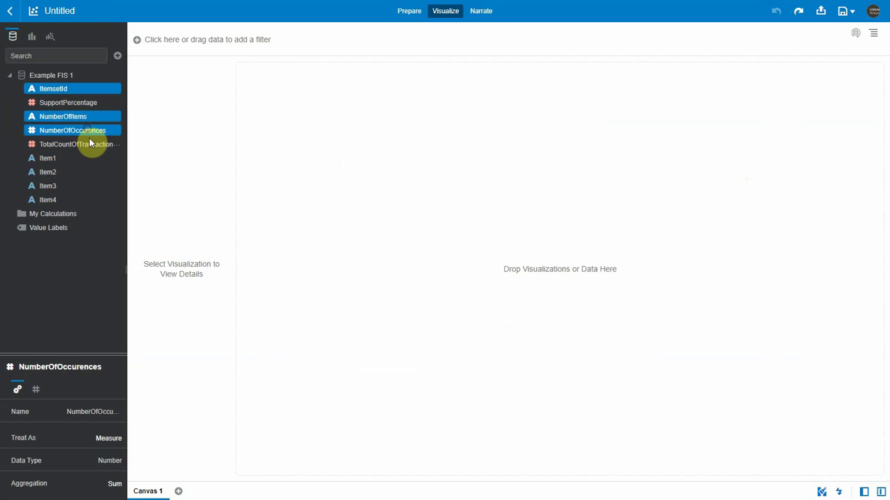
ctrl+click(54, 160)
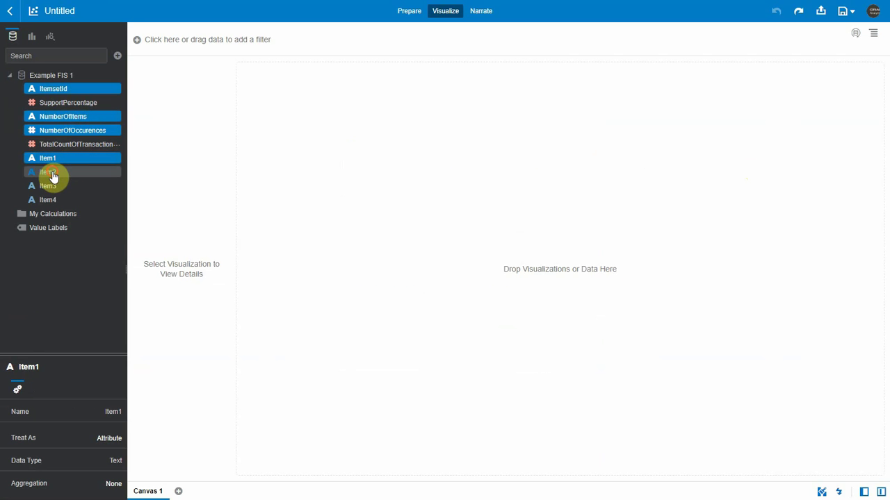
ctrl+click(53, 173)
ctrl+click(53, 186)
ctrl+click(50, 199)
right_click(50, 199)
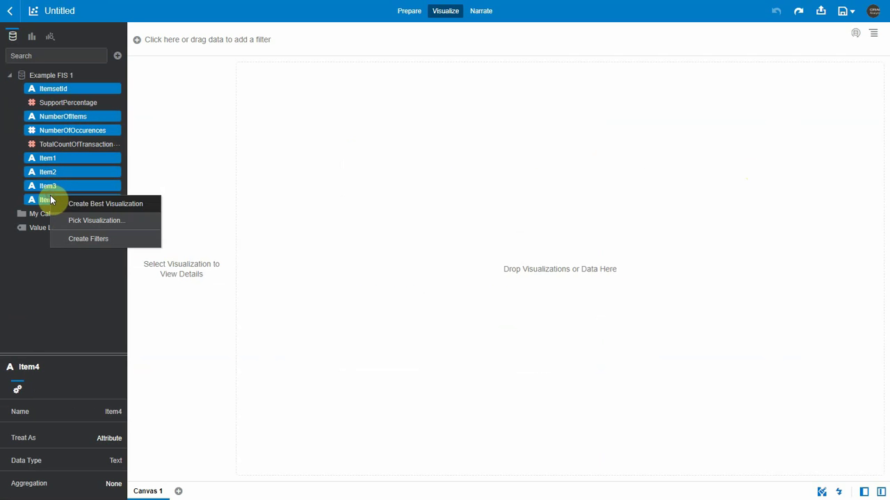
click(84, 221)
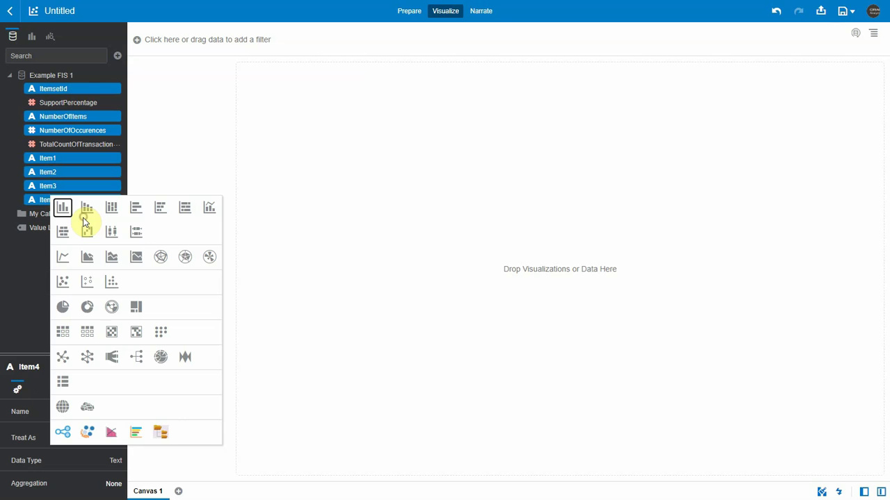
- Display the seven columns as a table sorted by NumberOfOccurences, highest first
click(89, 334)
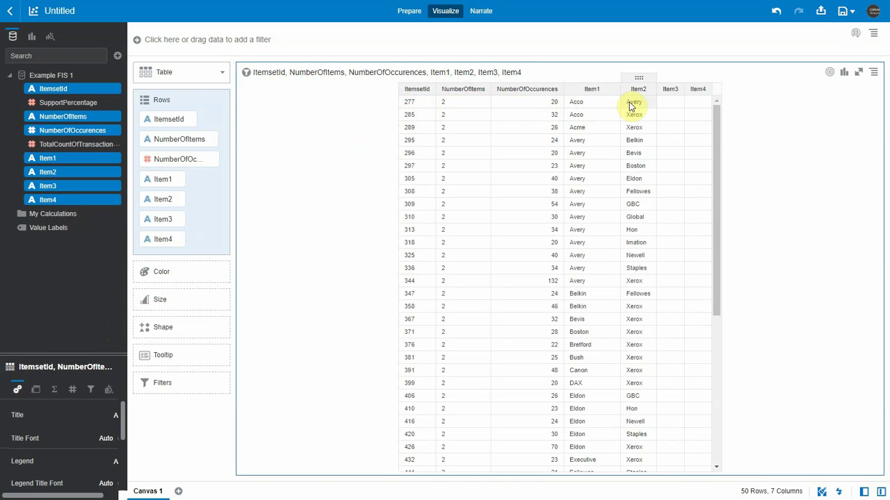
drag(631, 105, 560, 96)
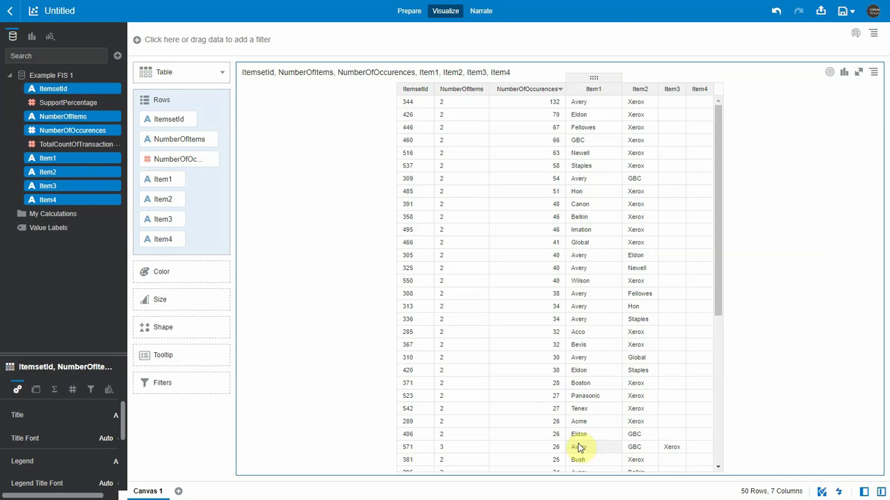
- Create a '# of Sets' calculation defined as count(ItemsetId) under My Calculations
right_click(42, 214)
click(78, 228)
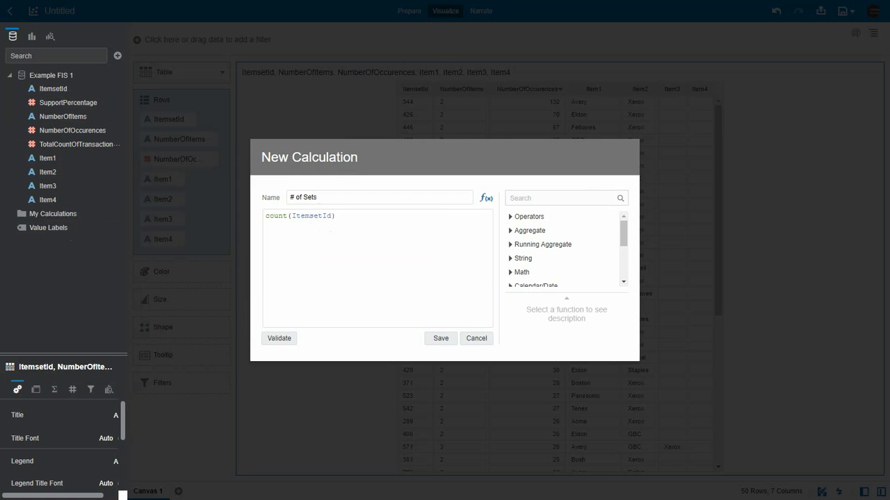
click(442, 340)
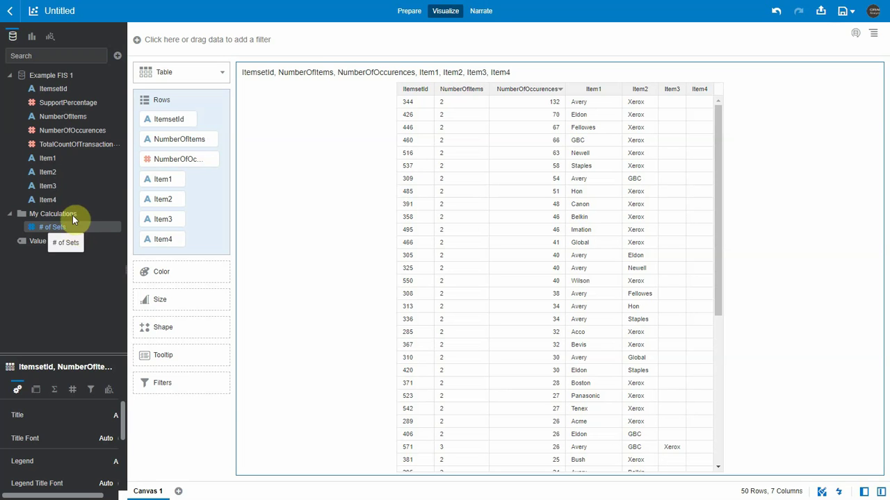
- Show # of Sets by NumberOfItems as a pivot beside the itemset table
ctrl+click(70, 117)
right_click(72, 120)
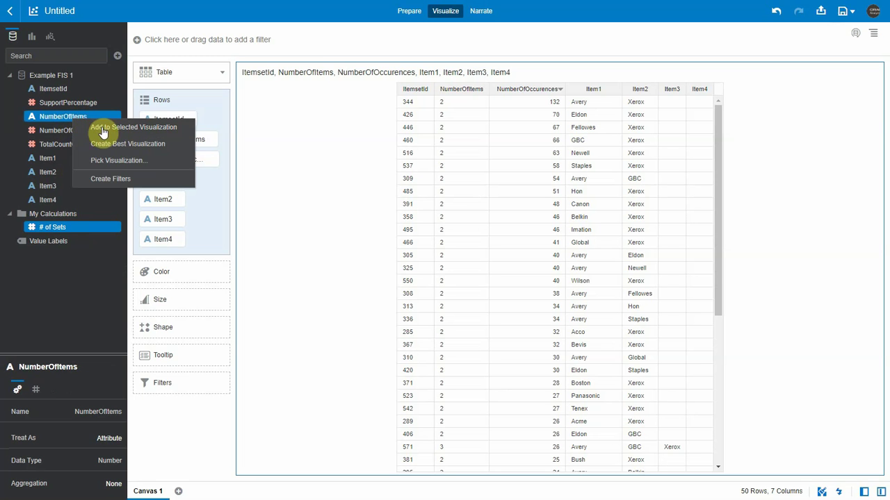
click(109, 161)
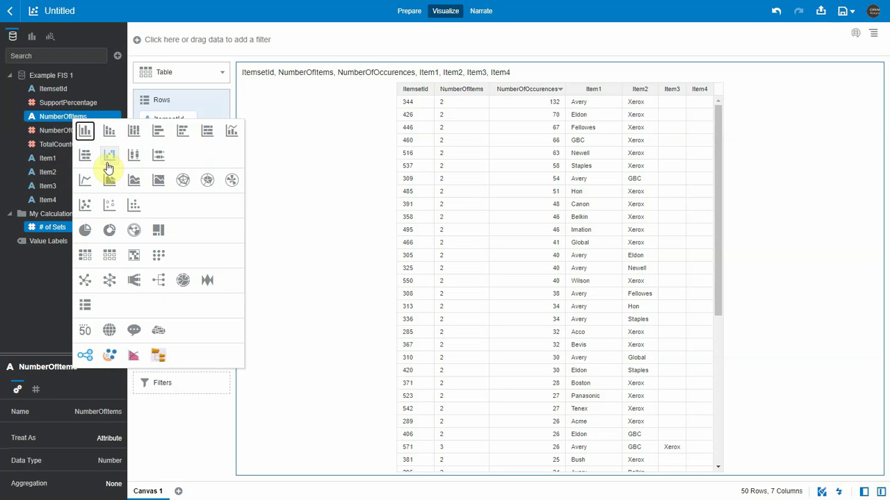
click(93, 260)
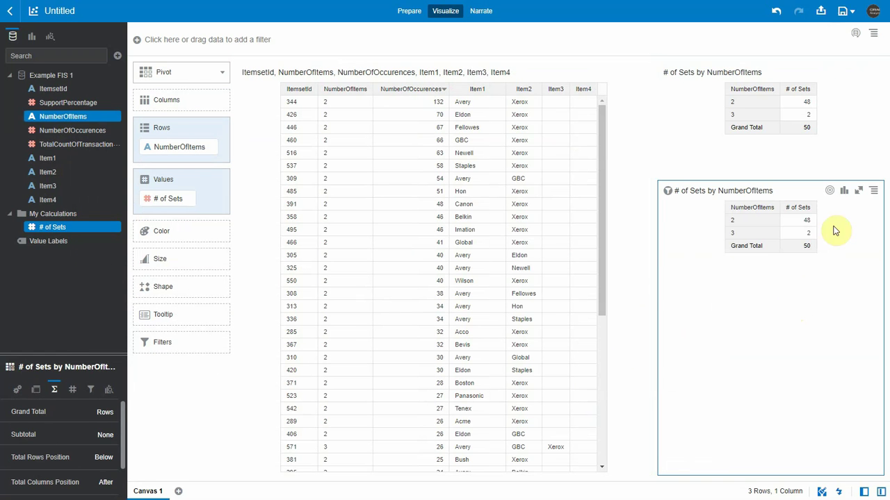
click(843, 192)
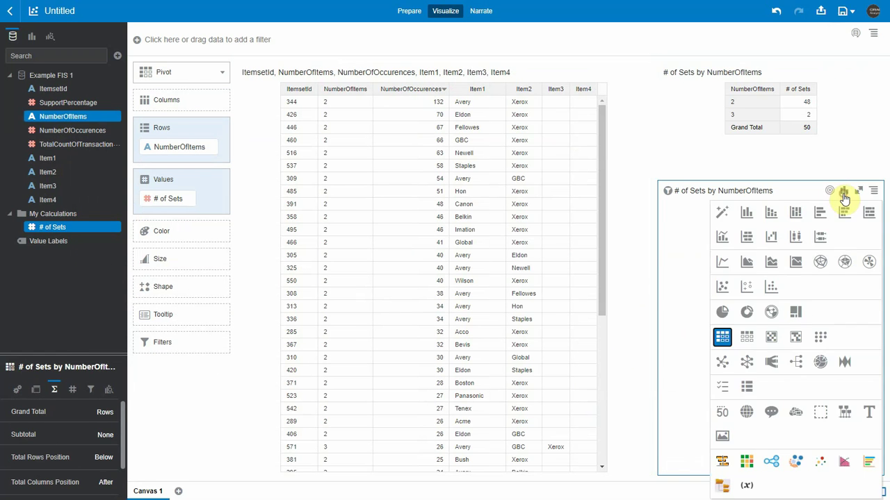
- Turn the lower pivot into a donut chart, widen the table slightly, and return home
click(745, 336)
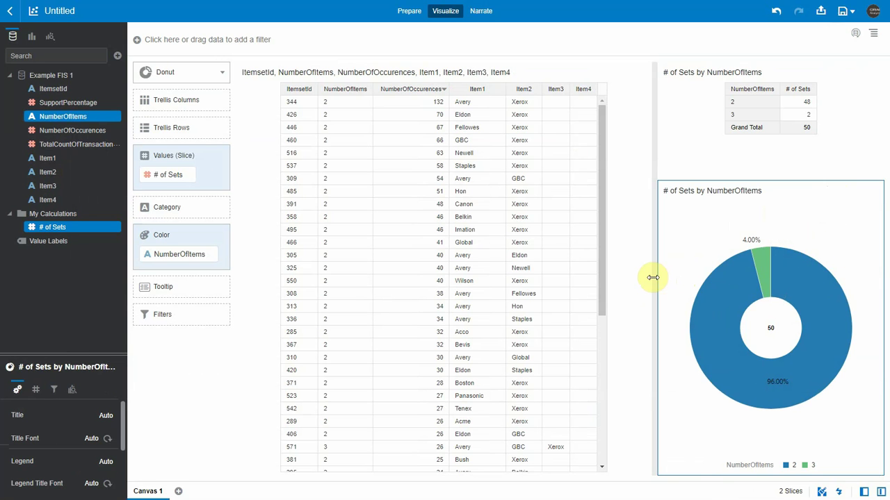
drag(653, 278, 674, 278)
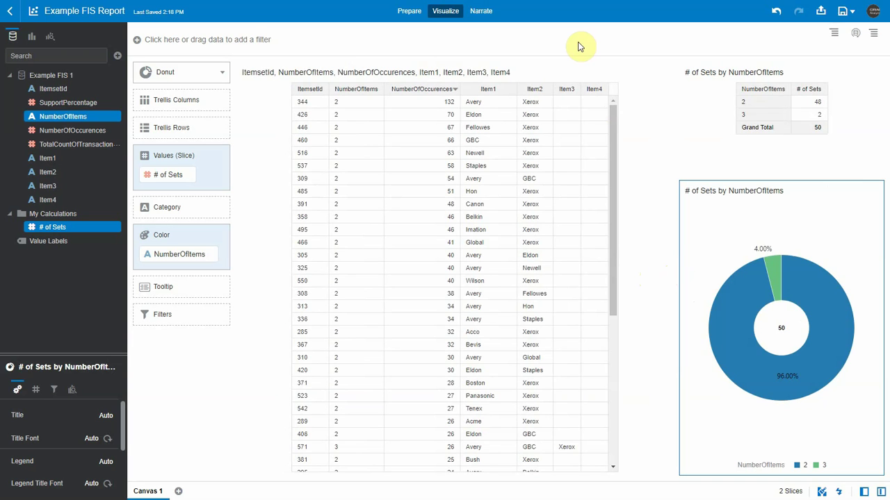
click(7, 11)
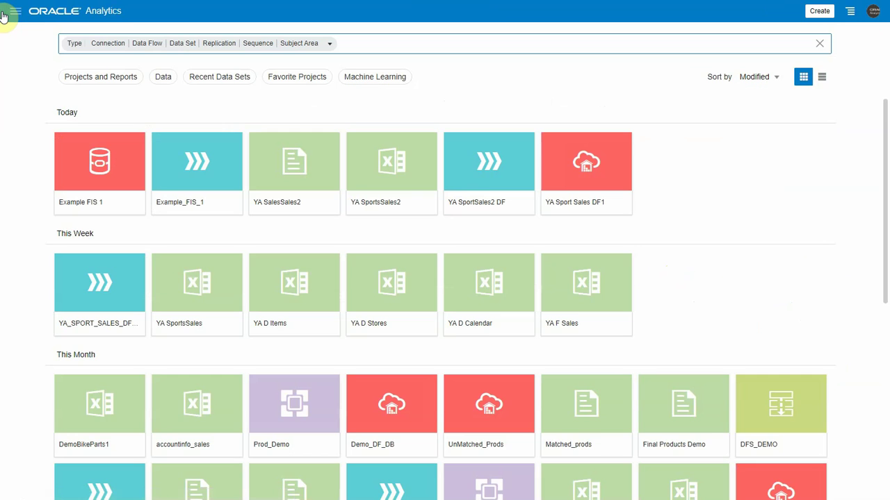
- In the Example_FIS_1 data flow, set Top N Frequent Itemset to 500
click(185, 180)
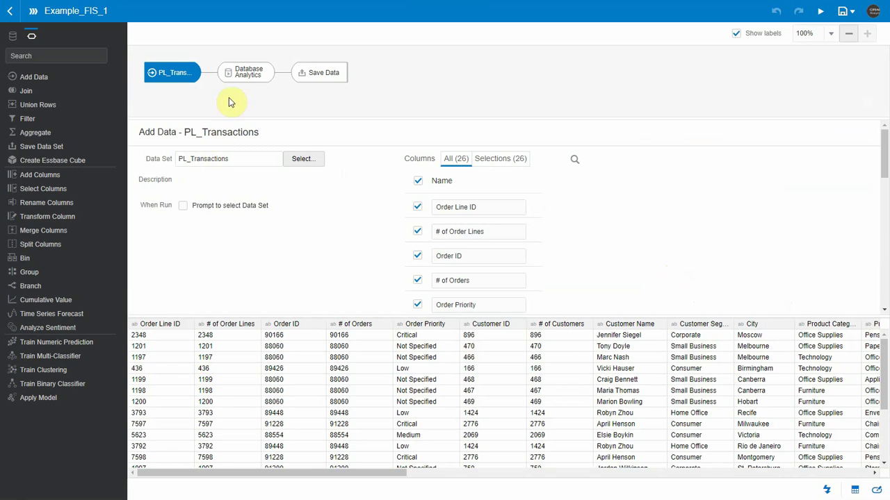
click(242, 75)
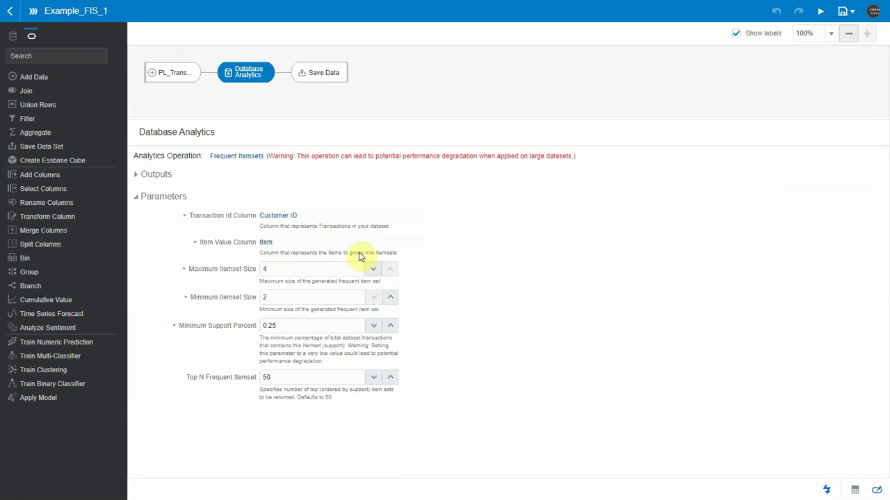
click(342, 378)
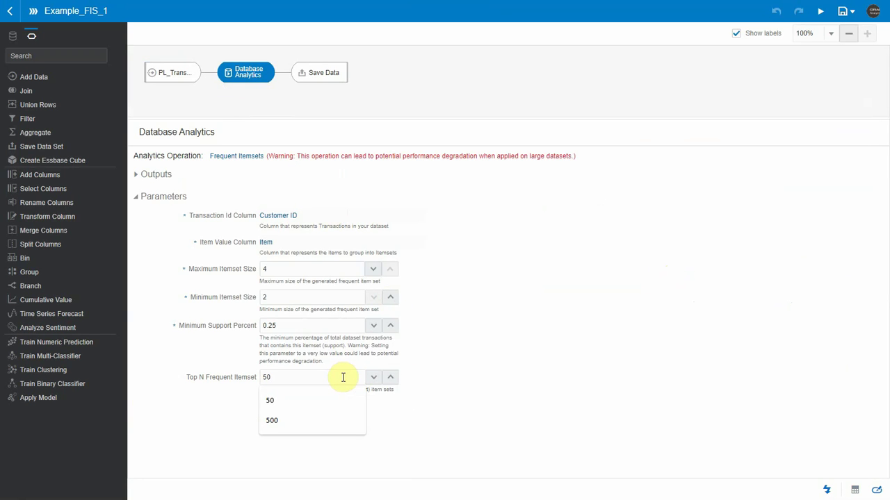
text(0)
key(Return)
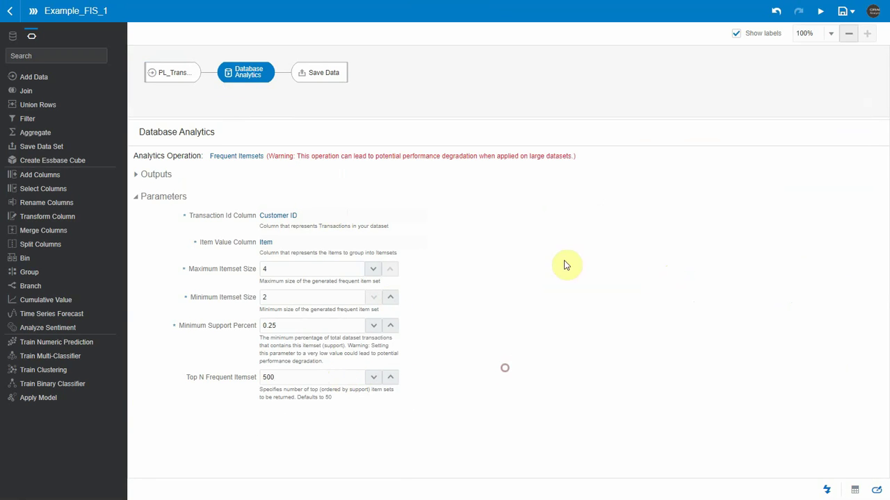
- Save and run the data flow, then go back to the home page
click(820, 12)
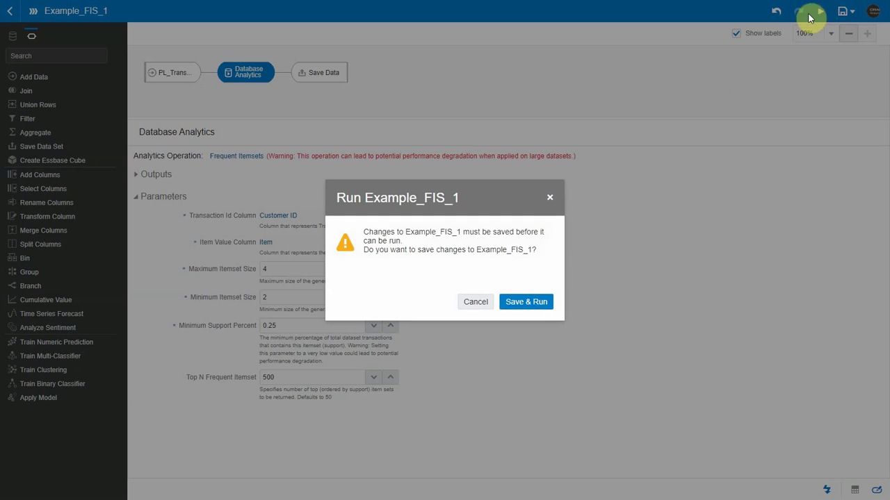
click(526, 302)
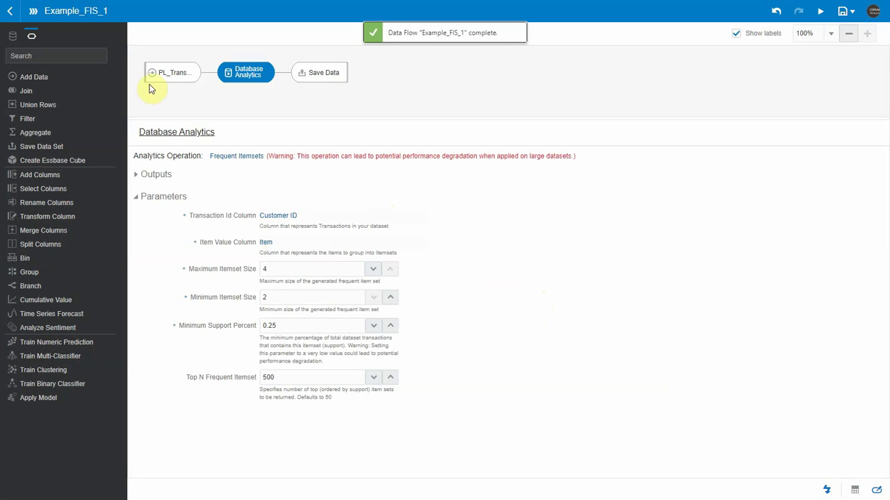
click(10, 10)
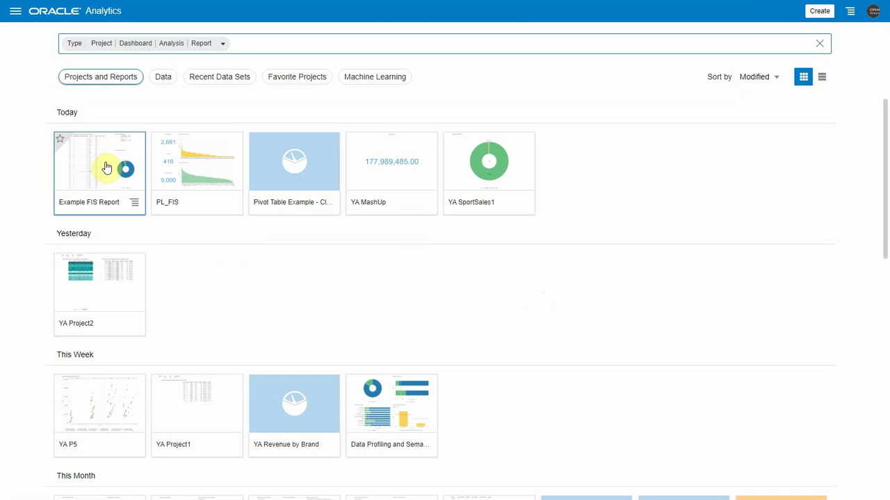
- Open Example FIS Report, sort by NumberOfItems descending, and select SupportPercentage and TotalCountOfTransactions
click(106, 169)
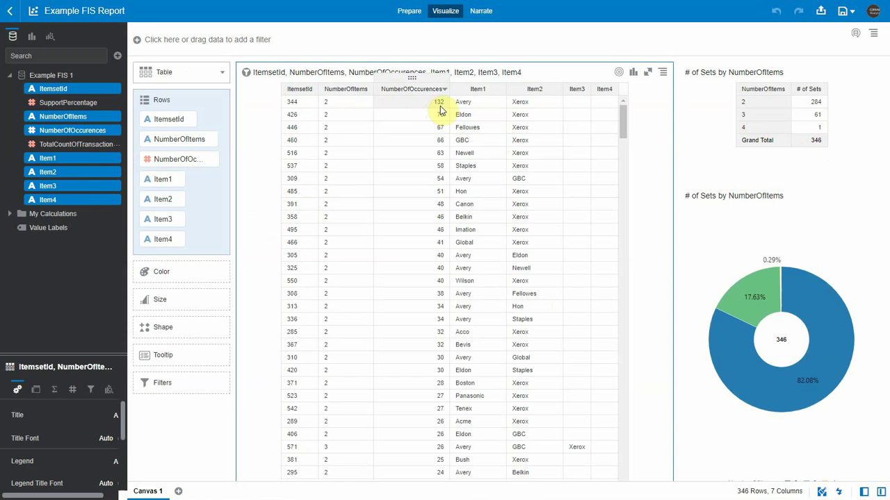
click(369, 96)
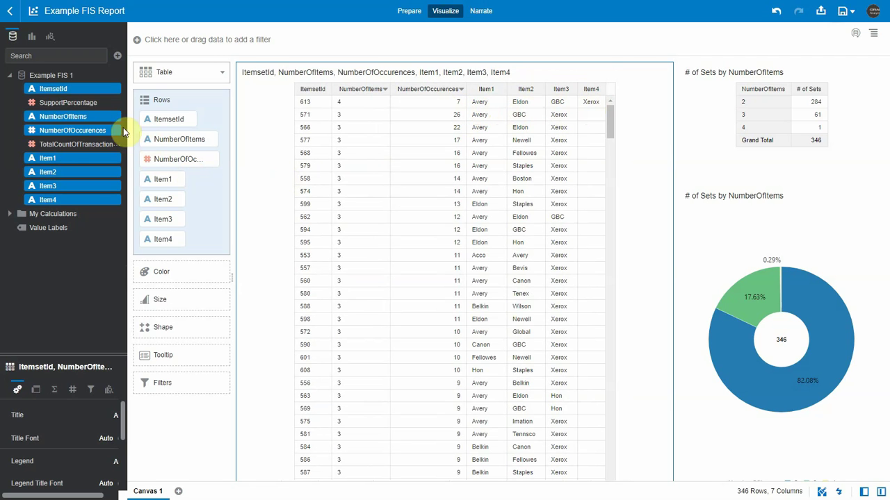
click(84, 103)
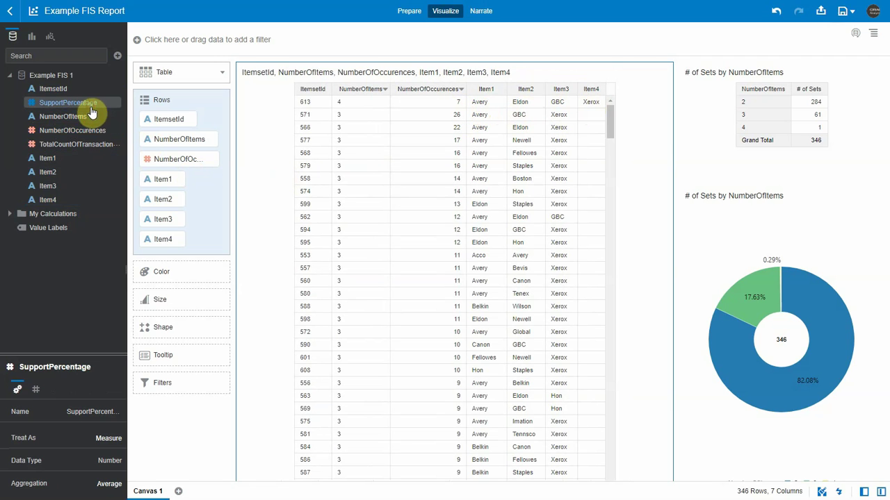
click(90, 145)
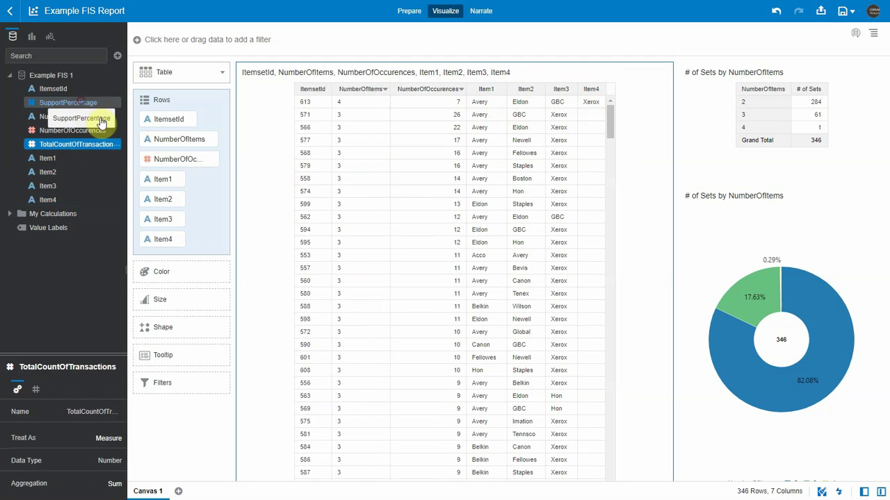
- Add SupportPercentage and TotalCountOfTransactions columns to the table, then apply and clear a two-item pivot filter
drag(97, 103, 173, 254)
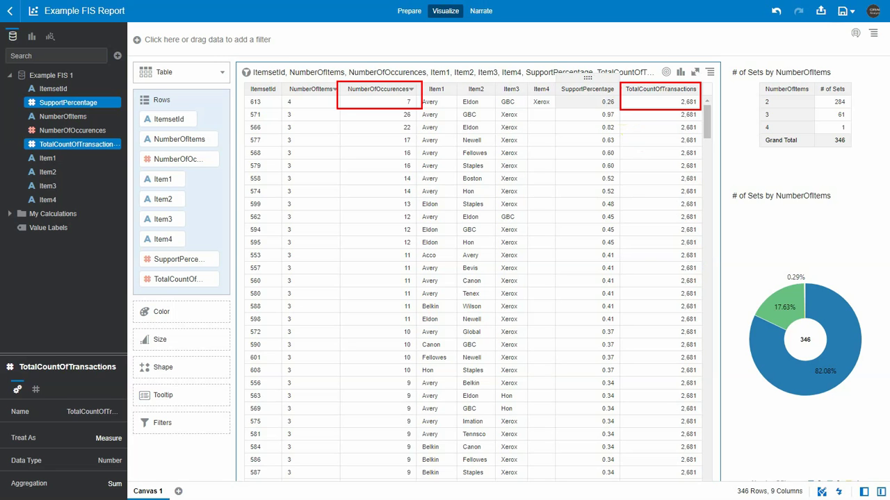
click(807, 170)
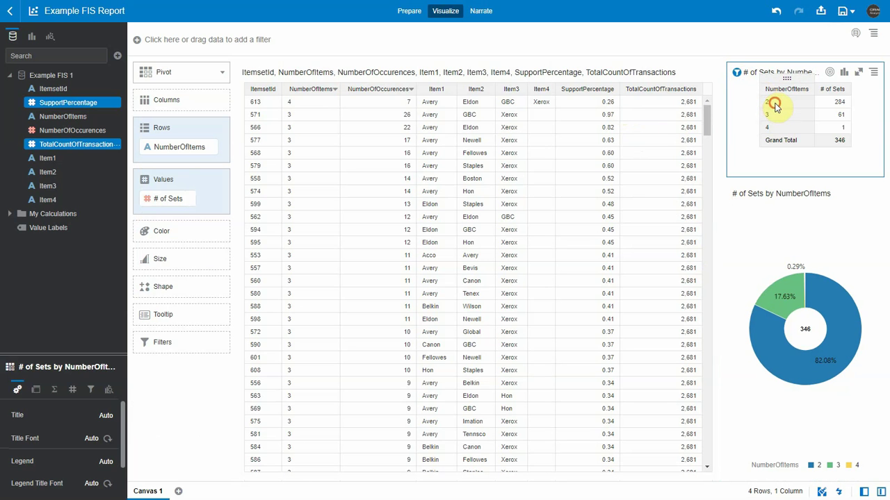
click(776, 104)
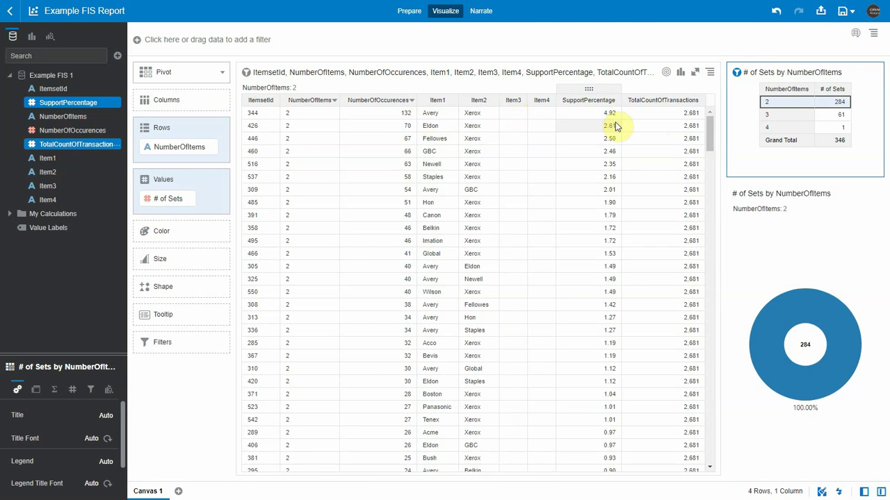
click(738, 74)
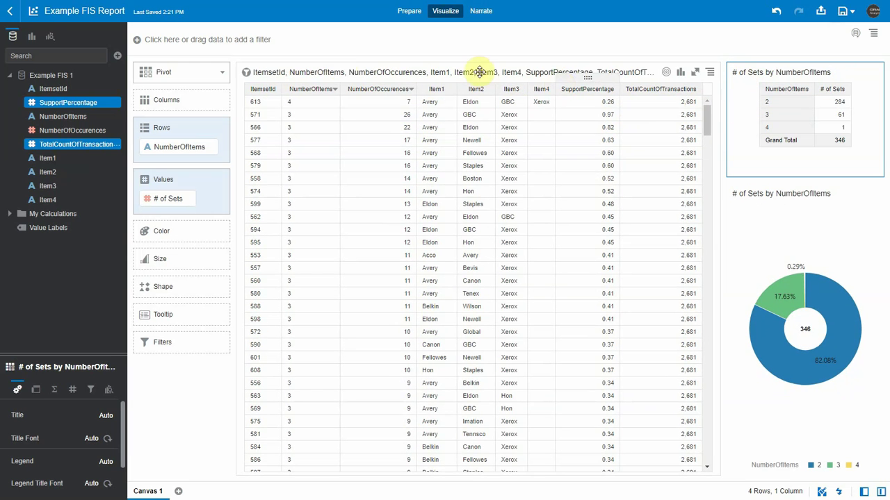
- Open the Example_FIS_1 data flow and set Minimum Support Percent to 0.05
click(10, 12)
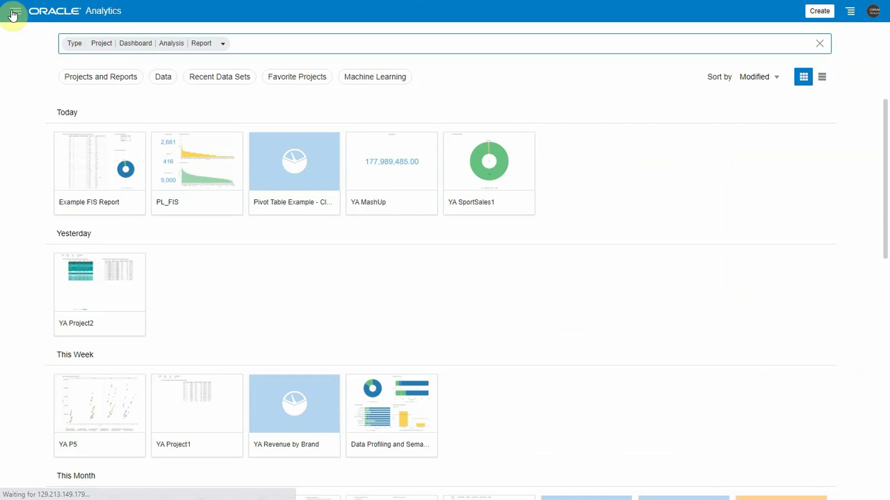
click(163, 78)
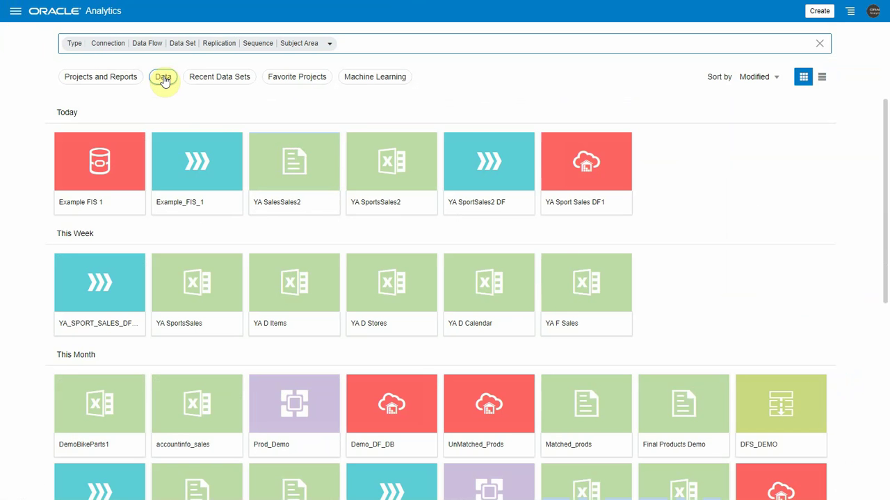
click(194, 172)
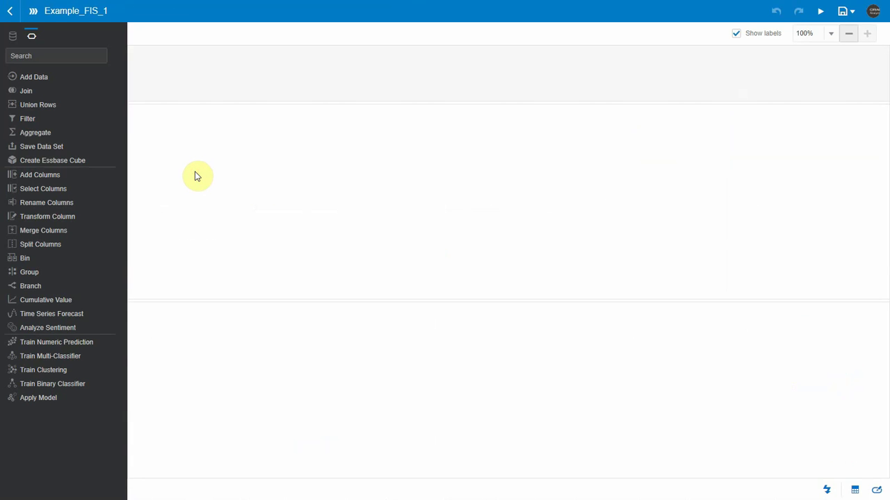
click(854, 490)
click(256, 79)
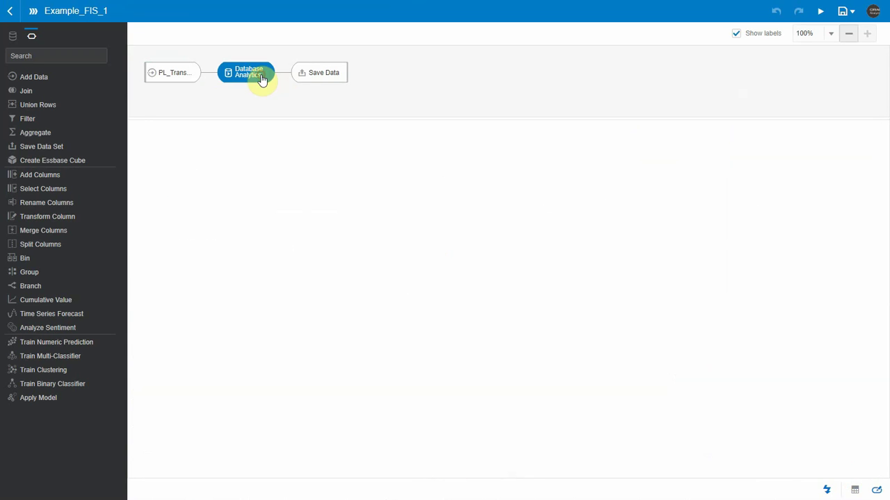
click(201, 327)
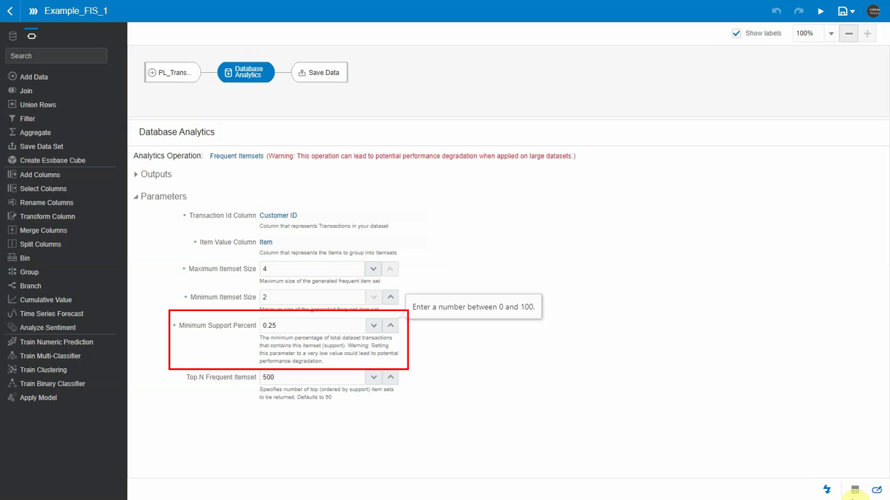
text(0.05)
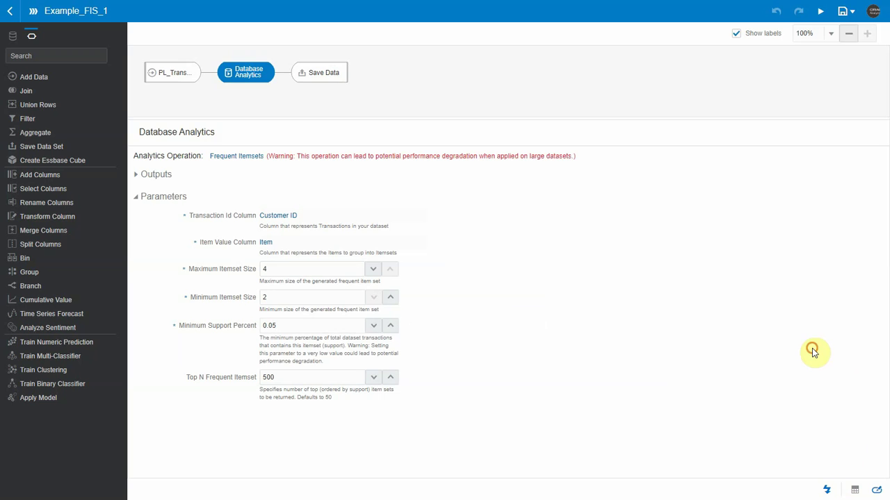
- Save and run the data flow, then go back to the home page
click(820, 12)
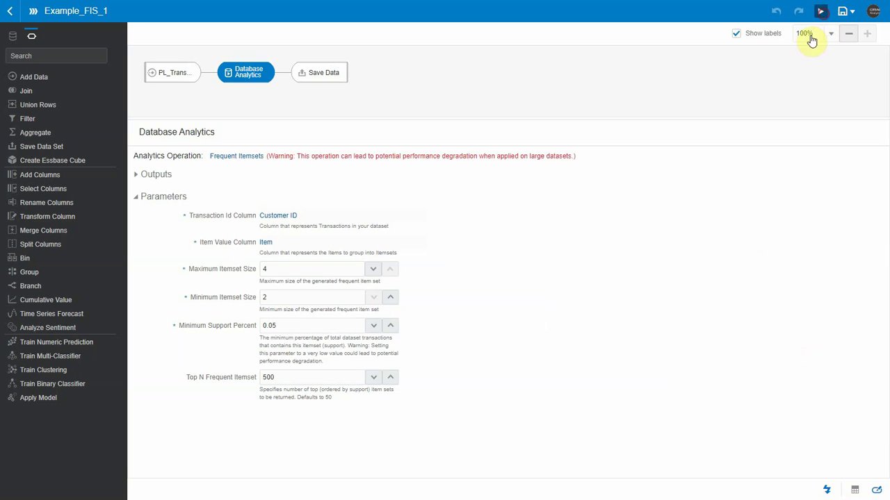
click(542, 306)
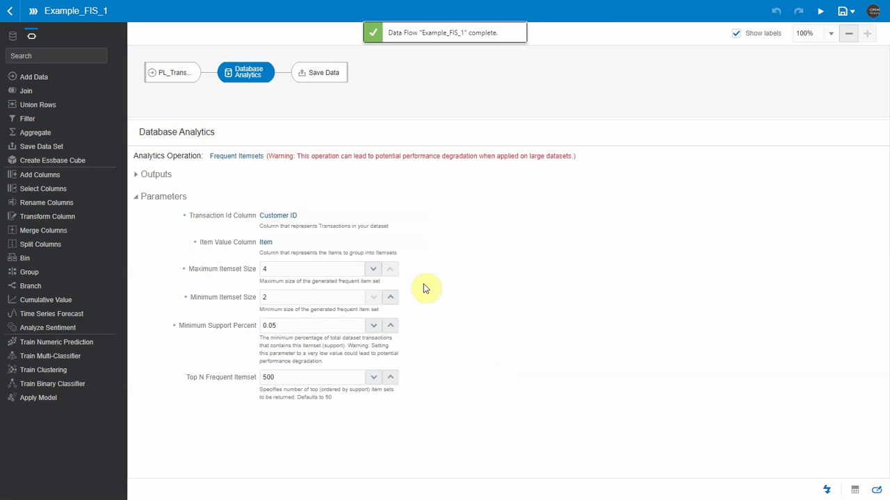
click(14, 13)
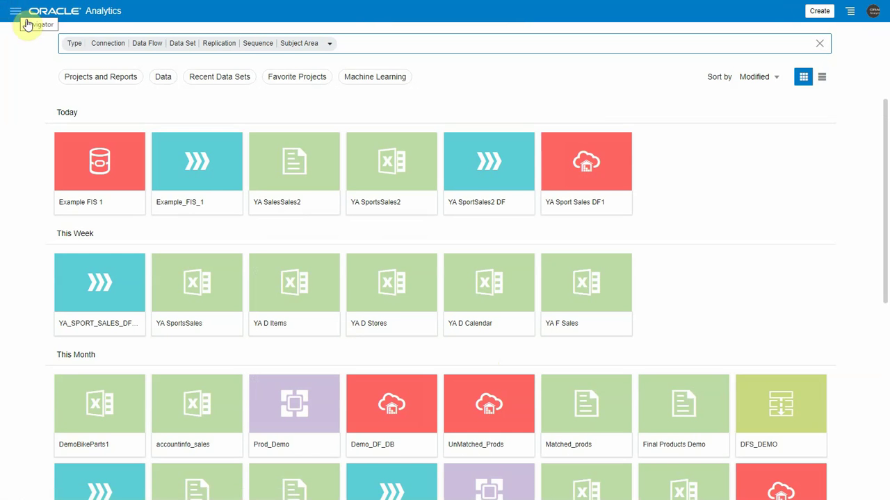
- Reopen Example FIS Report and colour the table rows by NumberOfItems
click(97, 77)
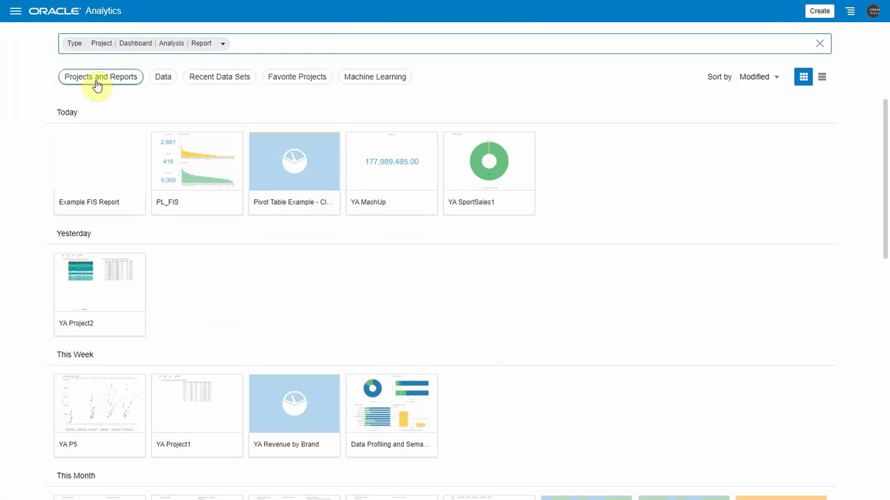
click(98, 182)
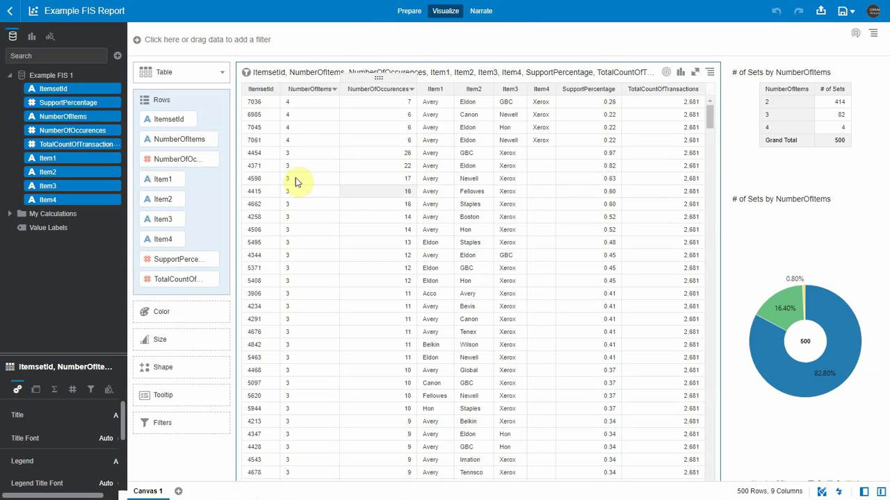
click(93, 119)
drag(96, 122, 172, 315)
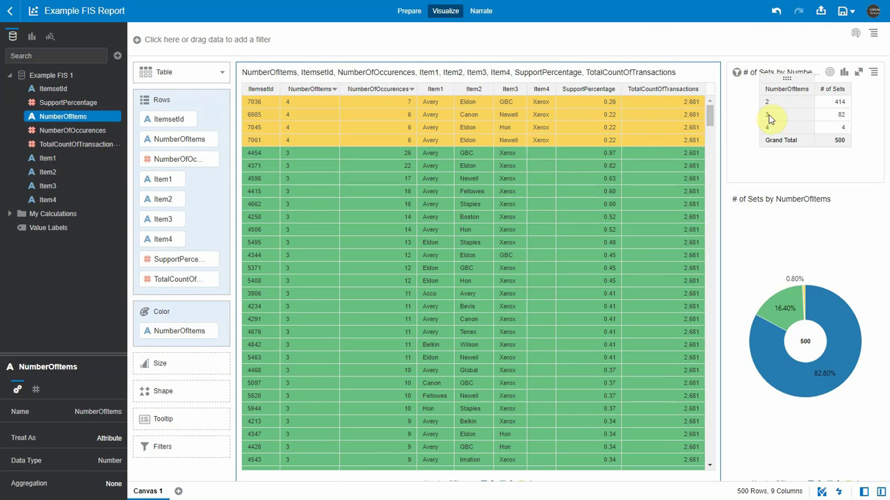
- Filter by two-, three- and four-item pivot rows in turn, then turn off the pivot's Use as Filter
click(740, 75)
click(776, 104)
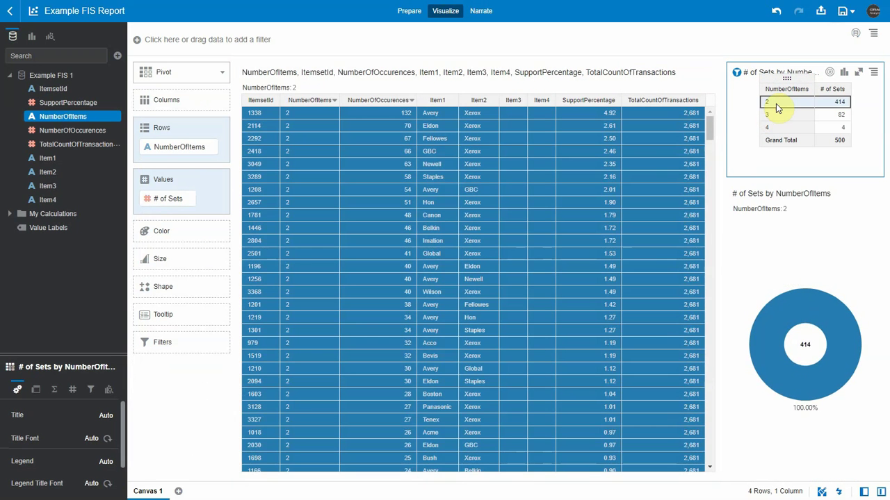
click(776, 115)
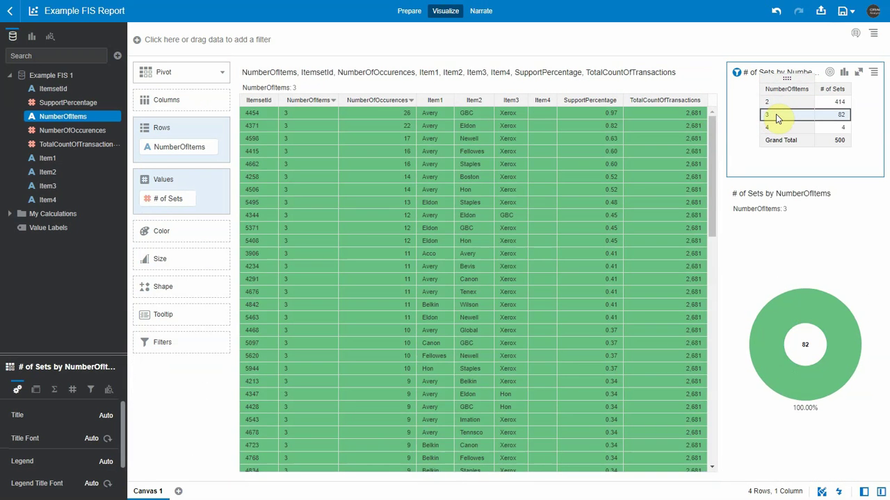
click(777, 129)
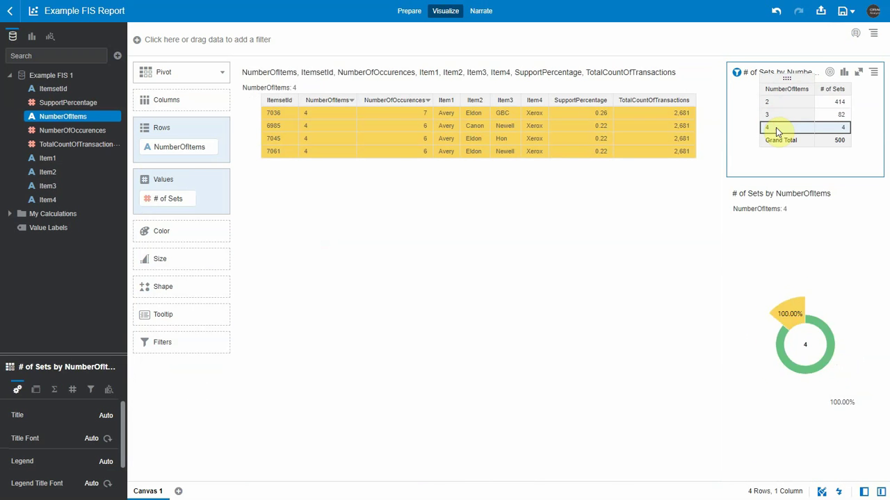
click(736, 74)
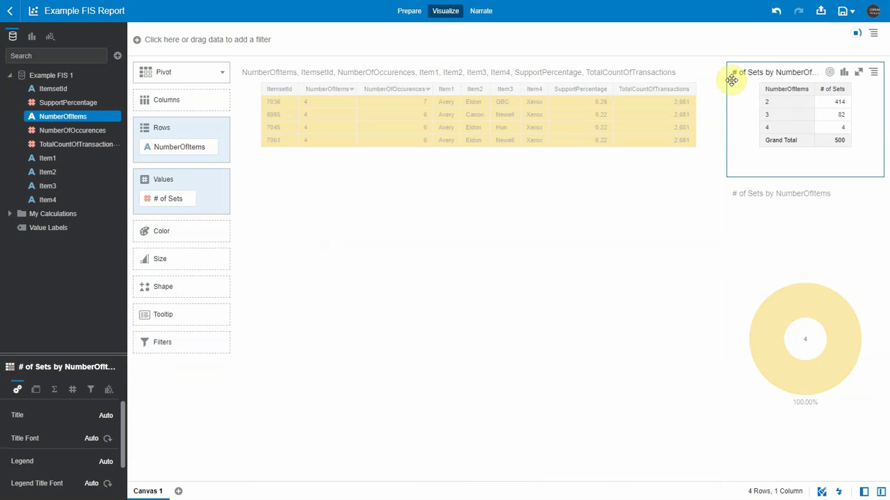